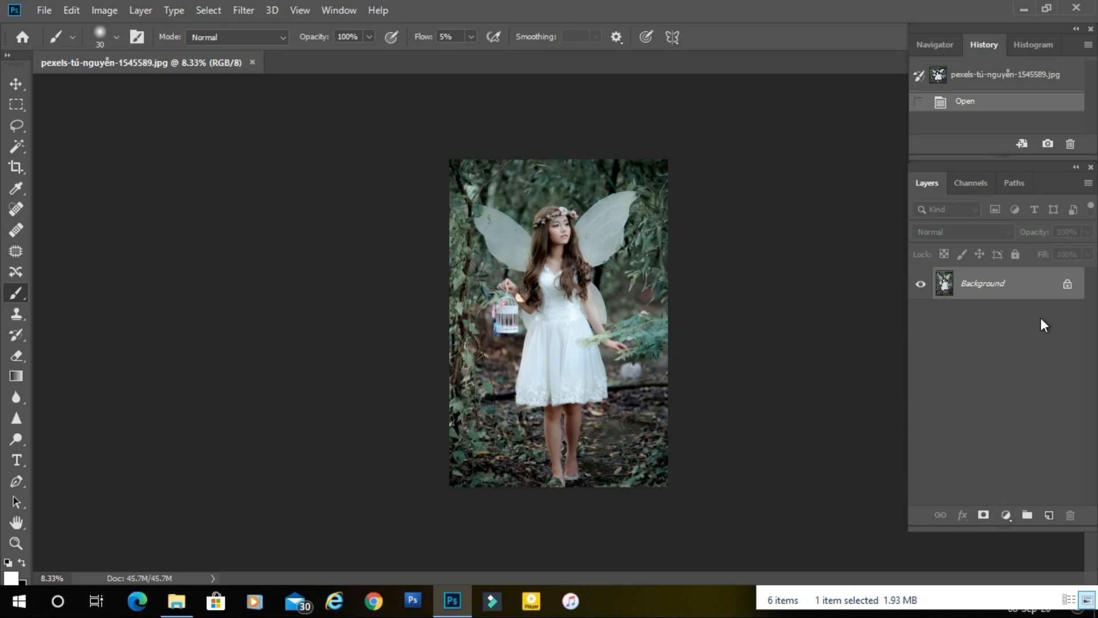
Duplicate the Background layer and add a Color Lookup adjustment above the copy using the Moonlight.3DL LUT.
left_click_drag(1041, 288, 1049, 515)
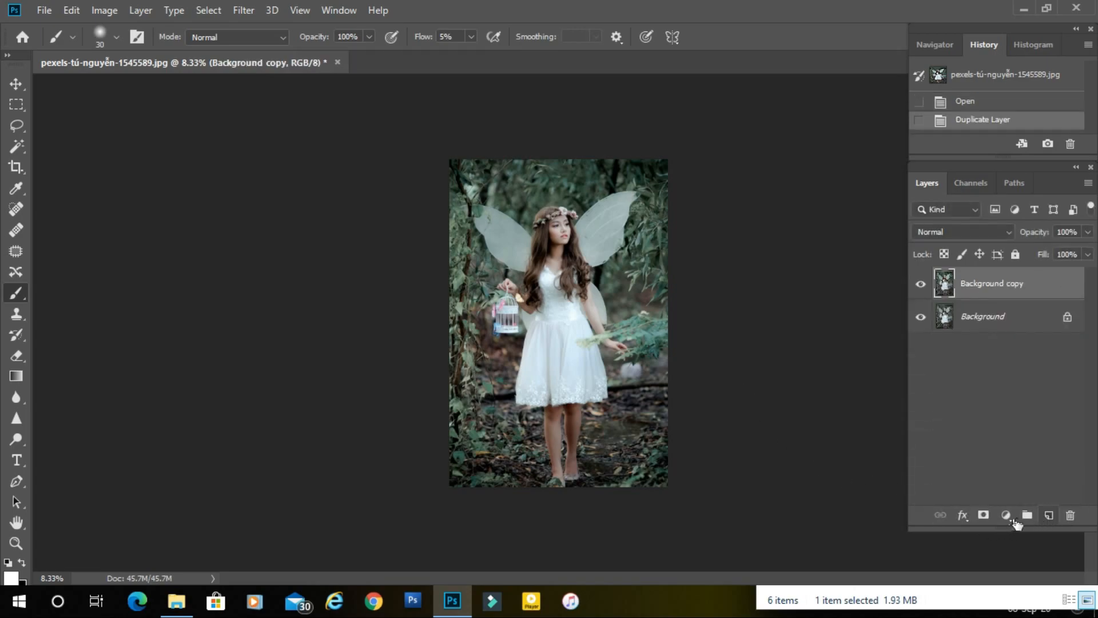
left_click(1003, 517)
left_click(1019, 427)
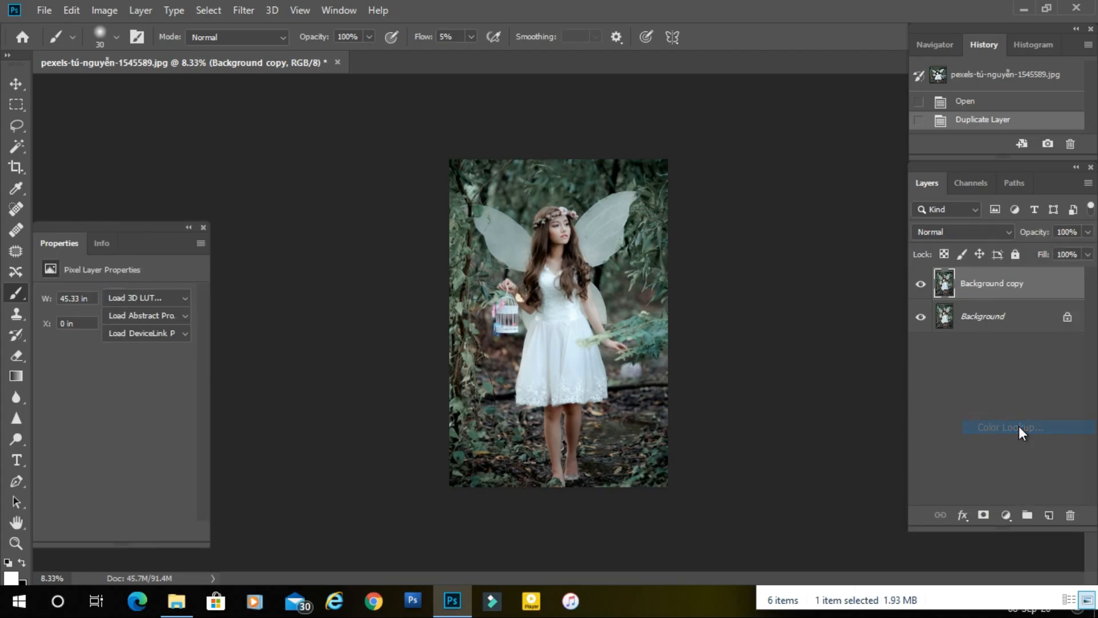
left_click(161, 297)
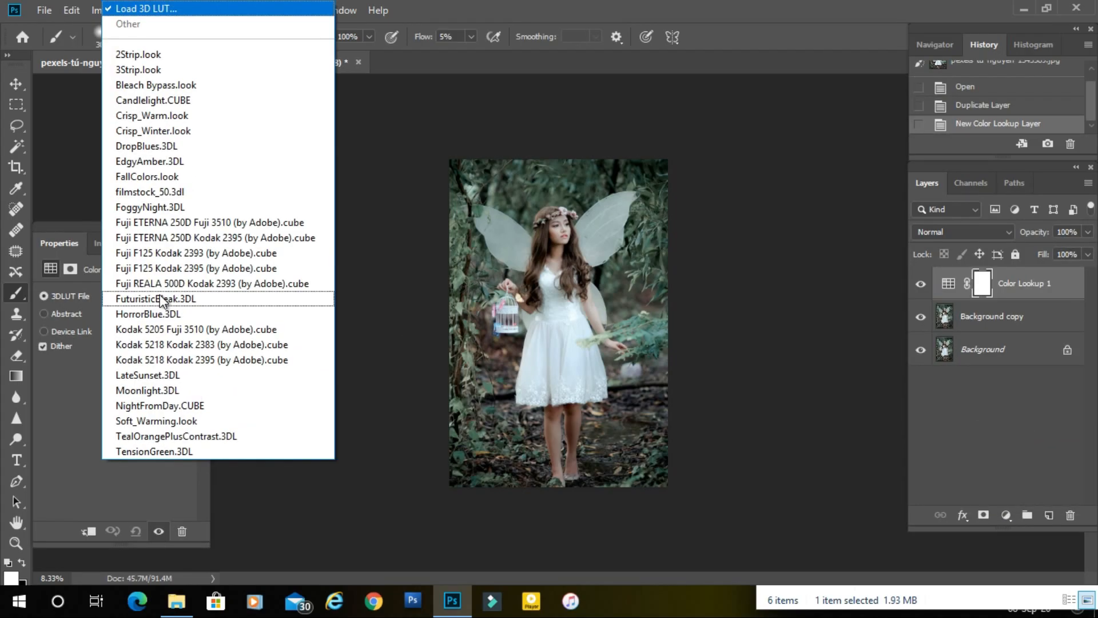
left_click(169, 390)
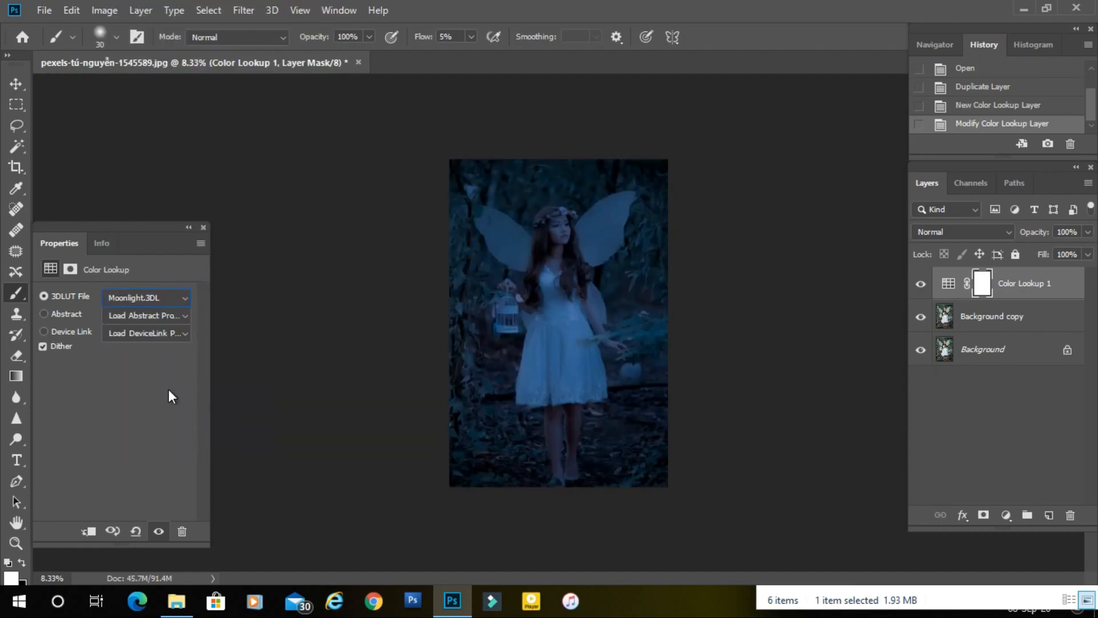
left_click(203, 228)
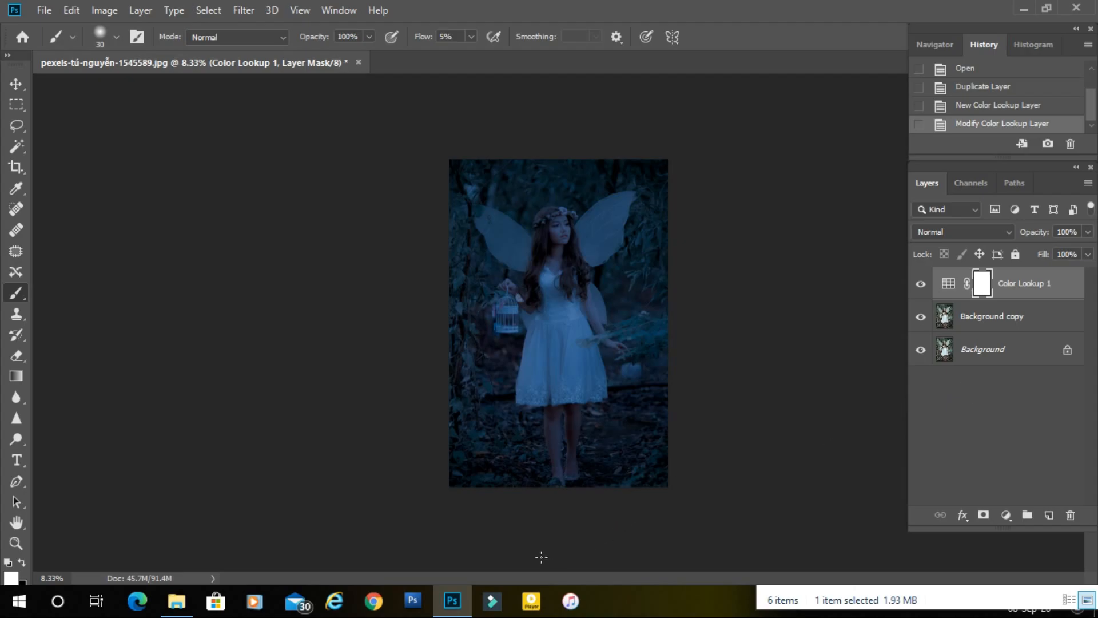
Place the glowing butterflies-in-a-jar image from the project folder as a new layer in the photo's lower-left corner.
left_click(176, 601)
left_click_drag(925, 386, 488, 483)
left_click(618, 397, "ctrl")
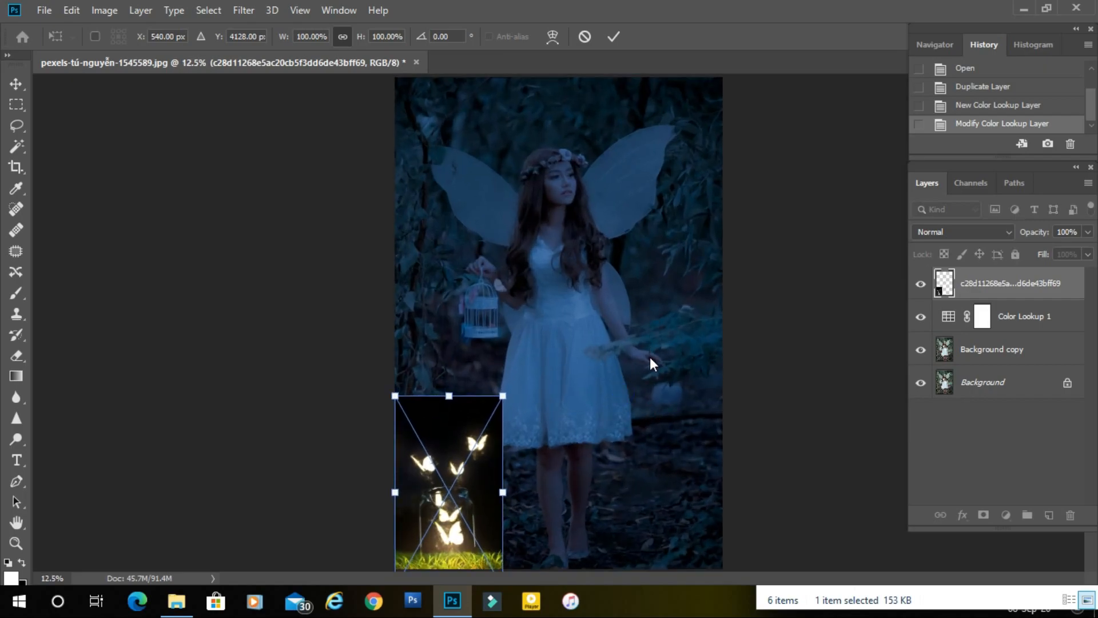
key("Return")
key("b")
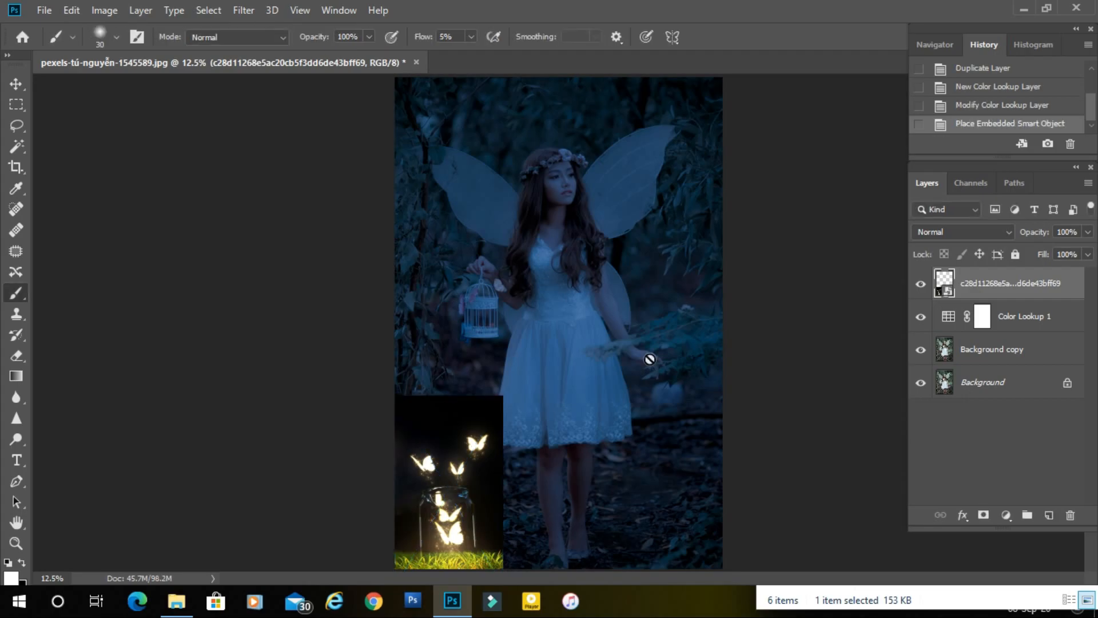
Transform the jar image, shifting it slightly down to Y 4248 px so most of its grass falls below the canvas.
key("f")
left_click_drag(638, 387, 684, 339)
key("ctrl+t")
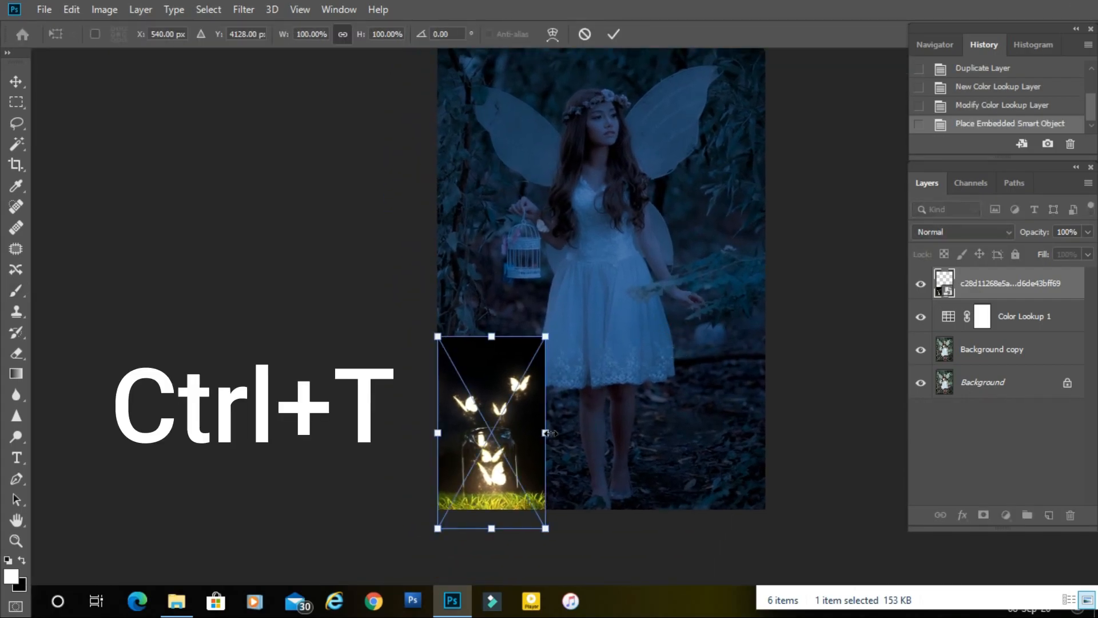
mouse_move(487, 478)
left_mouse_down()
mouse_move(485, 492)
mouse_move(493, 481)
left_mouse_up()
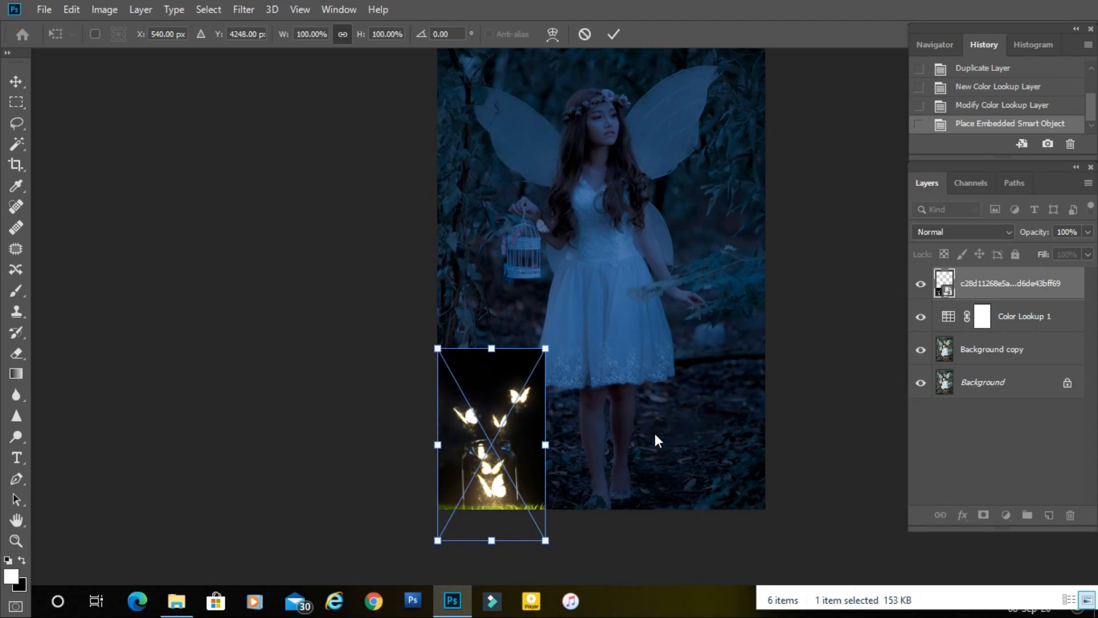
key("b")
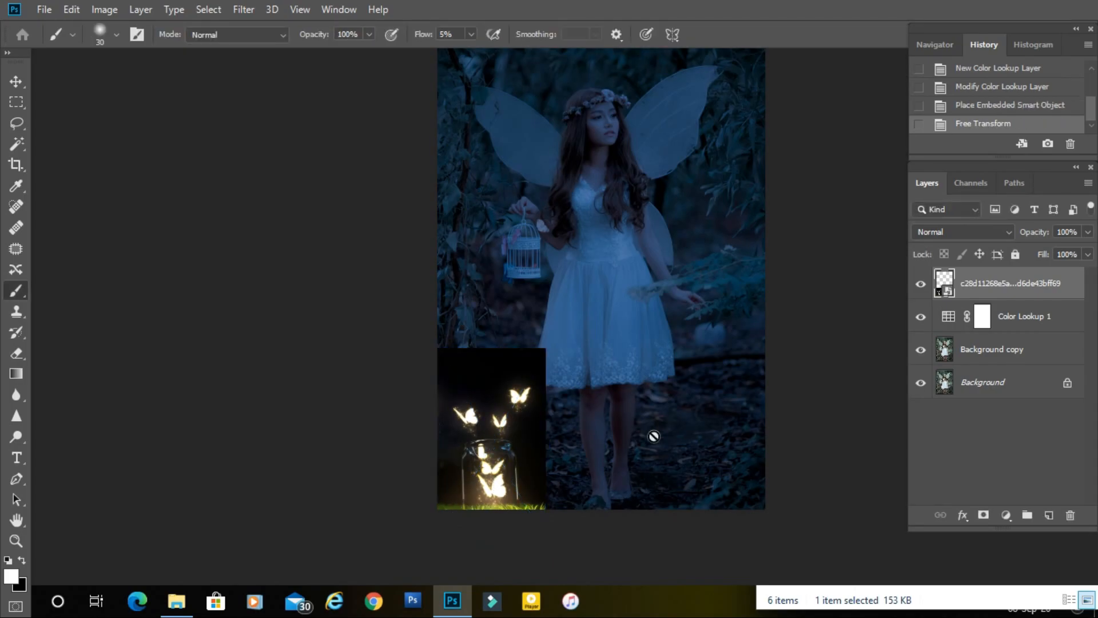
Add a layer mask to the jar image layer and fill the mask with black.
left_click(984, 516)
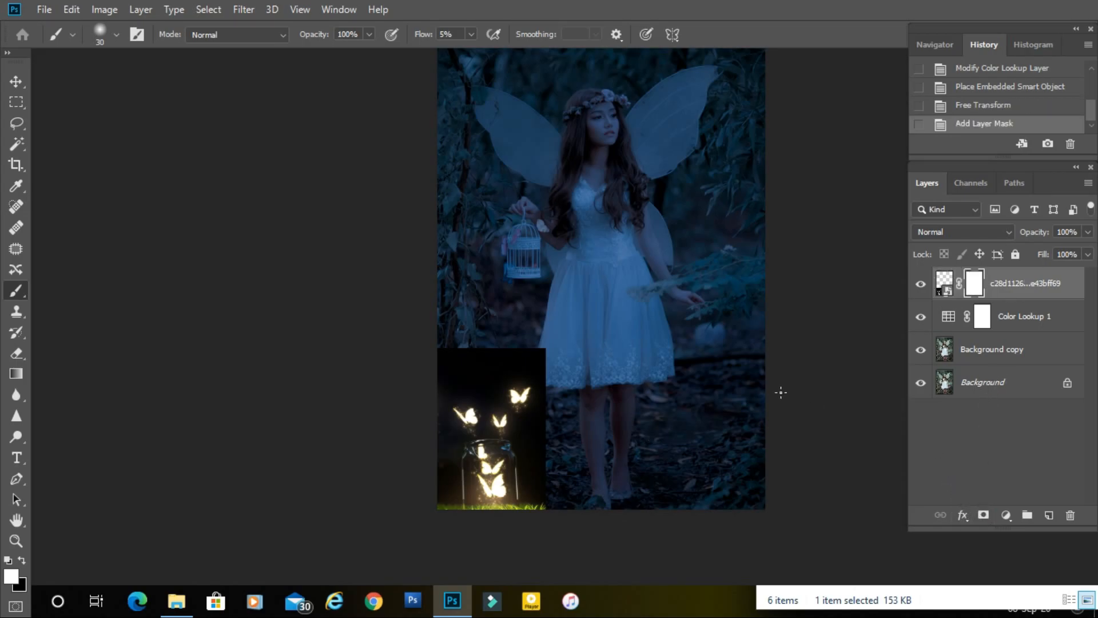
key("ctrl+Delete")
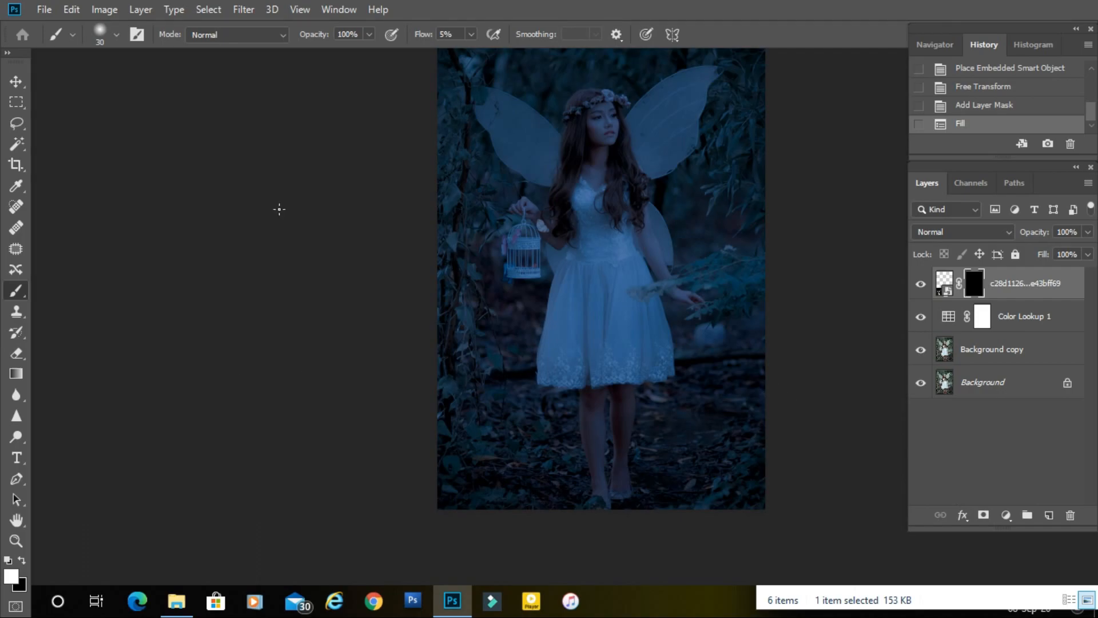
Paint white on the mask with a soft brush at 31% flow, sizes 1100 and 700, to reveal the jar and its glowing butterflies.
right_click(9, 291)
left_click(45, 291)
left_click_drag(424, 39, 444, 38)
key("bracketright")
key("bracketright")
key("bracketright")
key("bracketright")
key("bracketright")
key("bracketright")
key("bracketright")
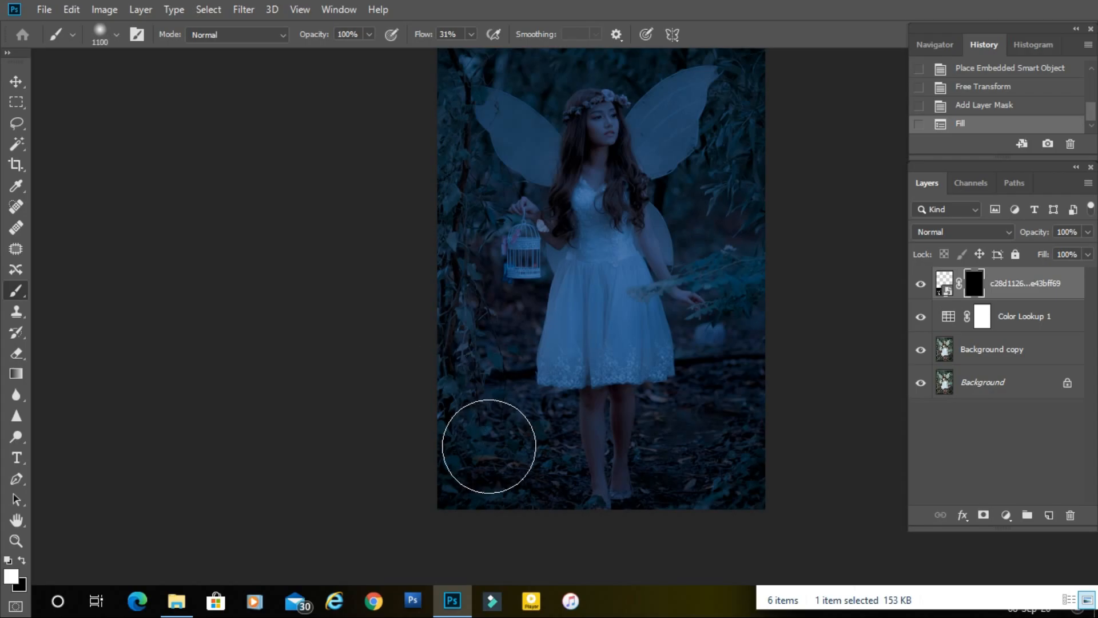
mouse_move(483, 488)
left_mouse_down()
mouse_move(500, 356)
mouse_move(517, 368)
mouse_move(505, 374)
mouse_move(505, 363)
mouse_move(512, 389)
mouse_move(503, 314)
left_mouse_up()
key("bracketleft")
key("bracketleft")
key("bracketleft")
mouse_move(505, 393)
left_mouse_down()
mouse_move(503, 320)
mouse_move(514, 386)
mouse_move(510, 356)
left_mouse_up()
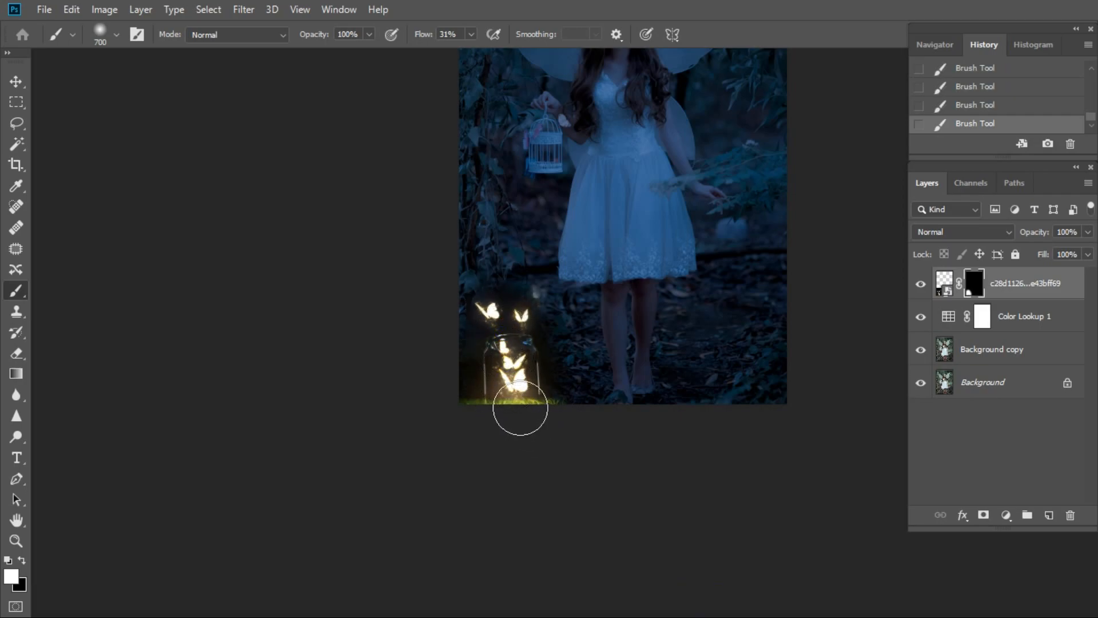
left_click_drag(572, 297, 555, 378)
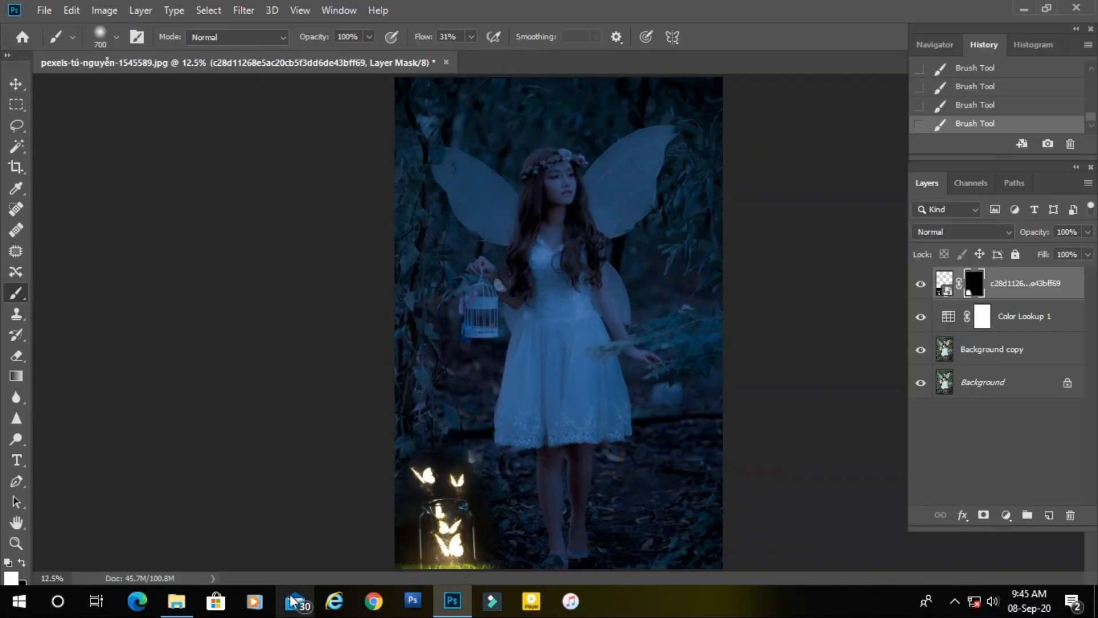
Place the colourful butterflies image from the project folder over the girl's torso, enlarged until it reaches from the birdcage across her body.
left_click(176, 601)
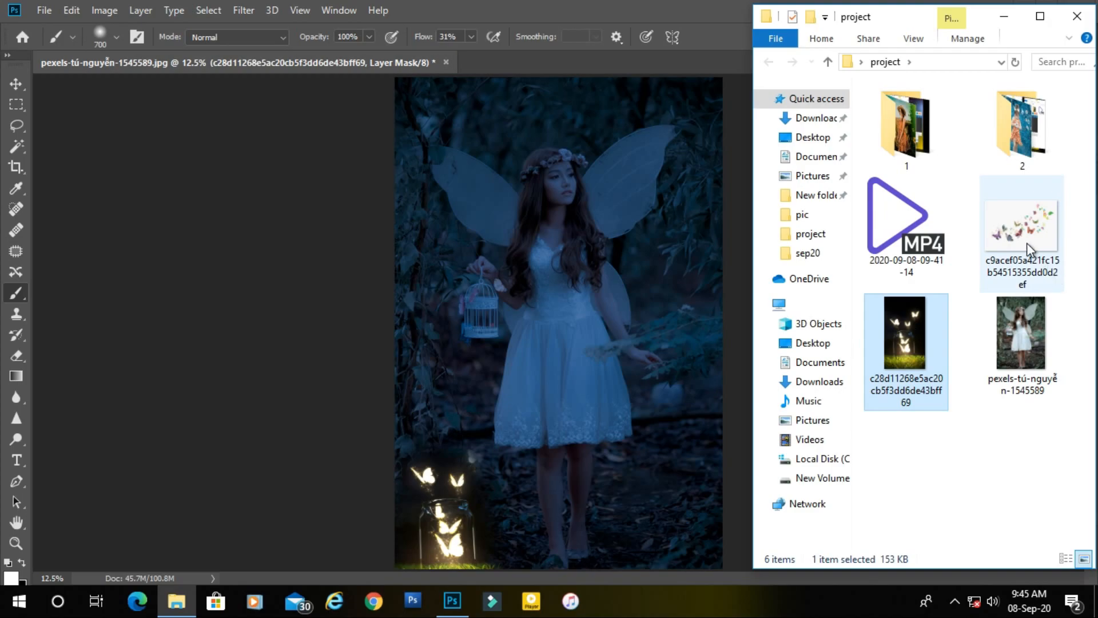
left_click_drag(1028, 243, 598, 295)
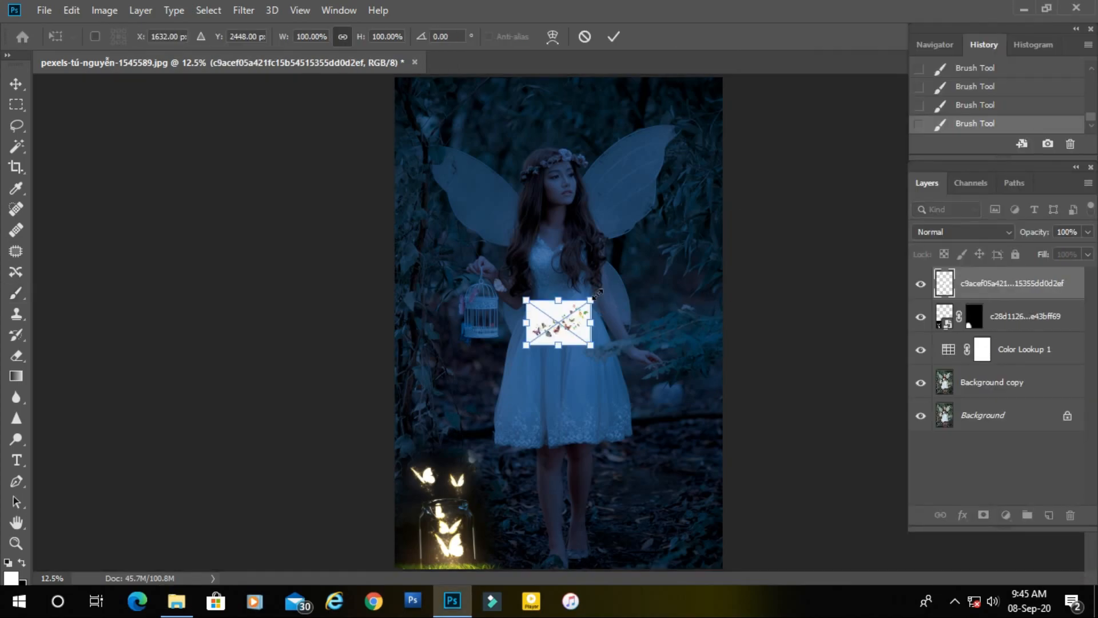
left_click_drag(575, 332, 744, 407)
left_click_drag(676, 382, 584, 332)
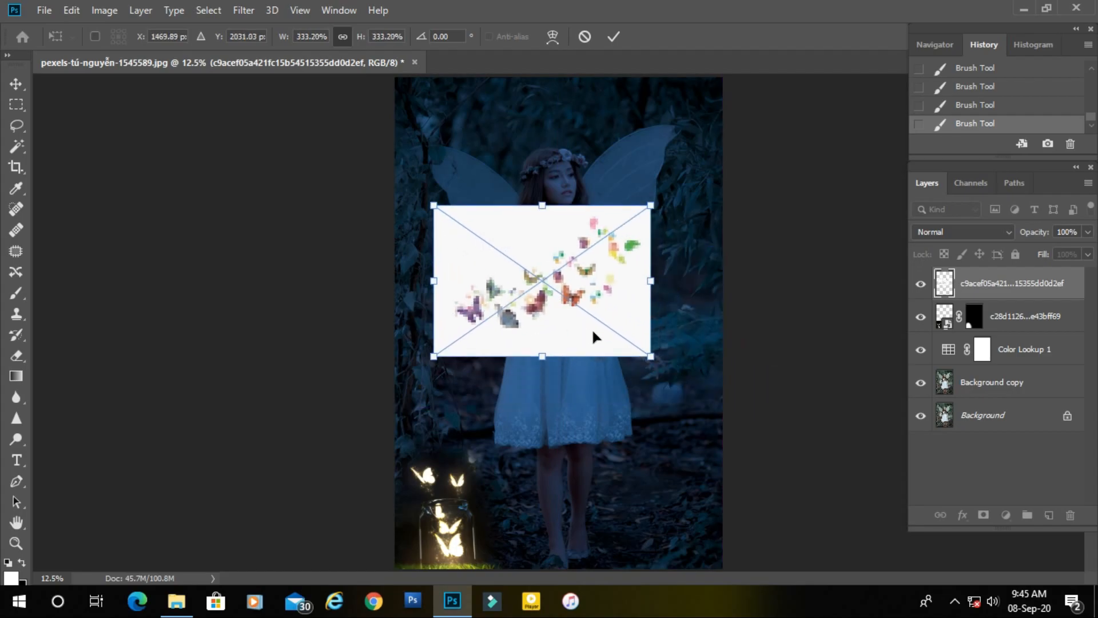
left_click_drag(652, 359, 681, 378)
key("Return")
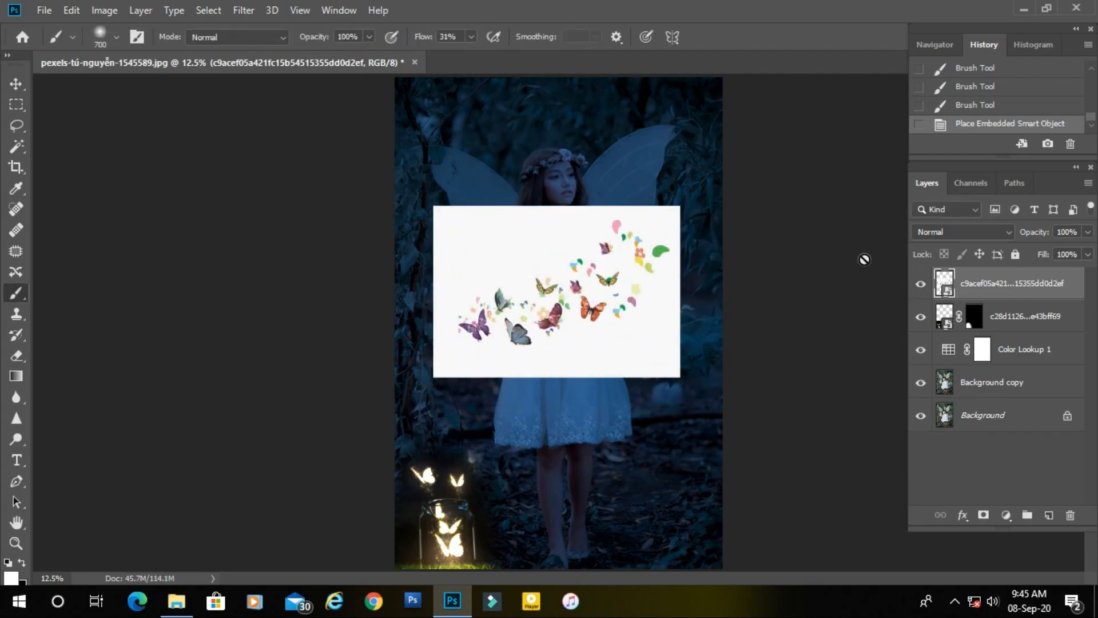
Rasterize the colourful butterflies layer and, with the Magic Wand at tolerance 32, select everything except its white background.
right_click(992, 295)
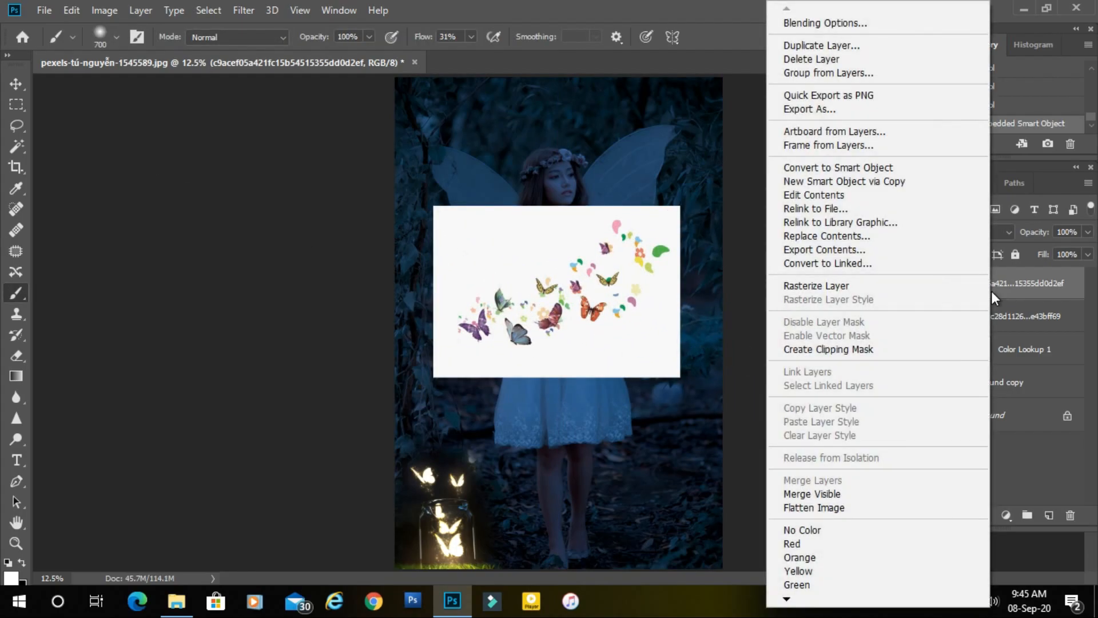
left_click(830, 285)
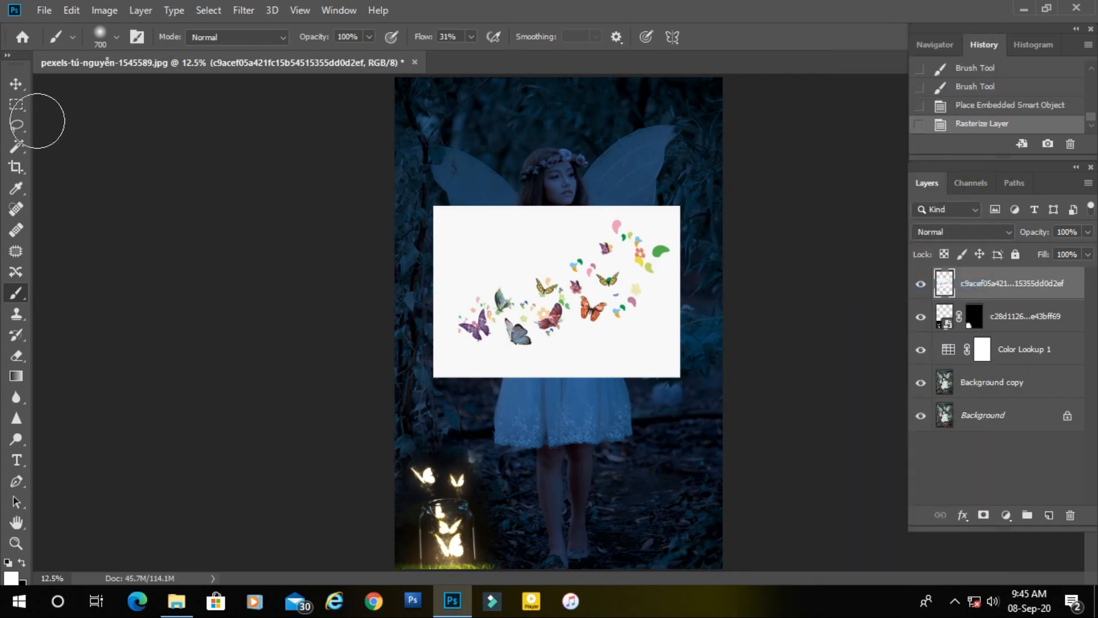
left_click_drag(18, 146, 71, 159)
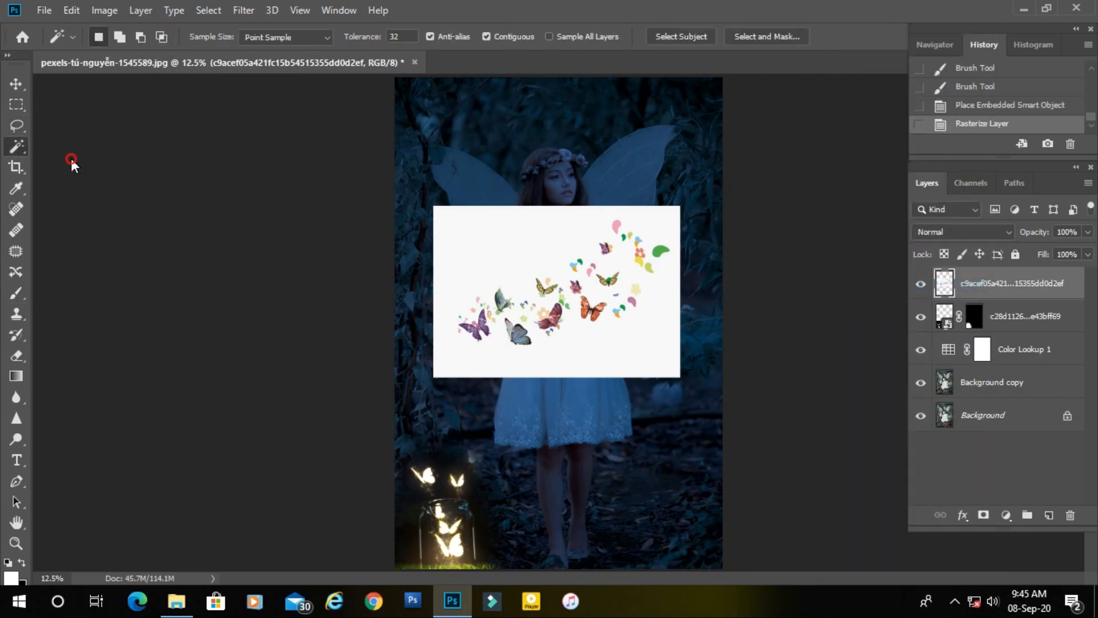
left_click(497, 253)
key("ctrl+shift+i")
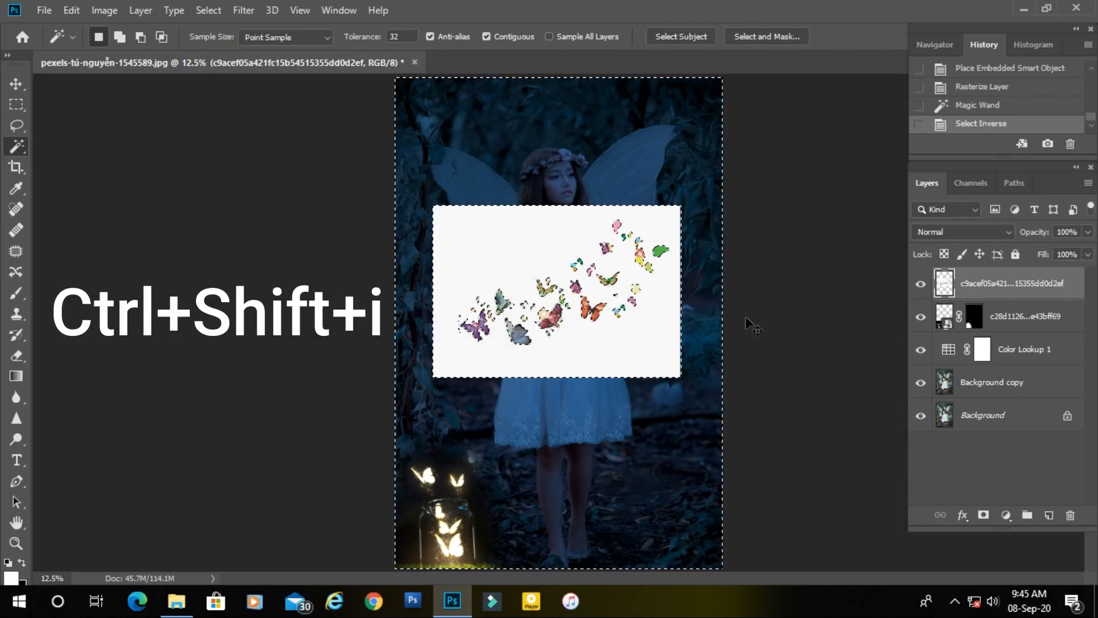
Copy the selected butterflies to a new layer and delete the layer that holds the white background.
key("ctrl+j")
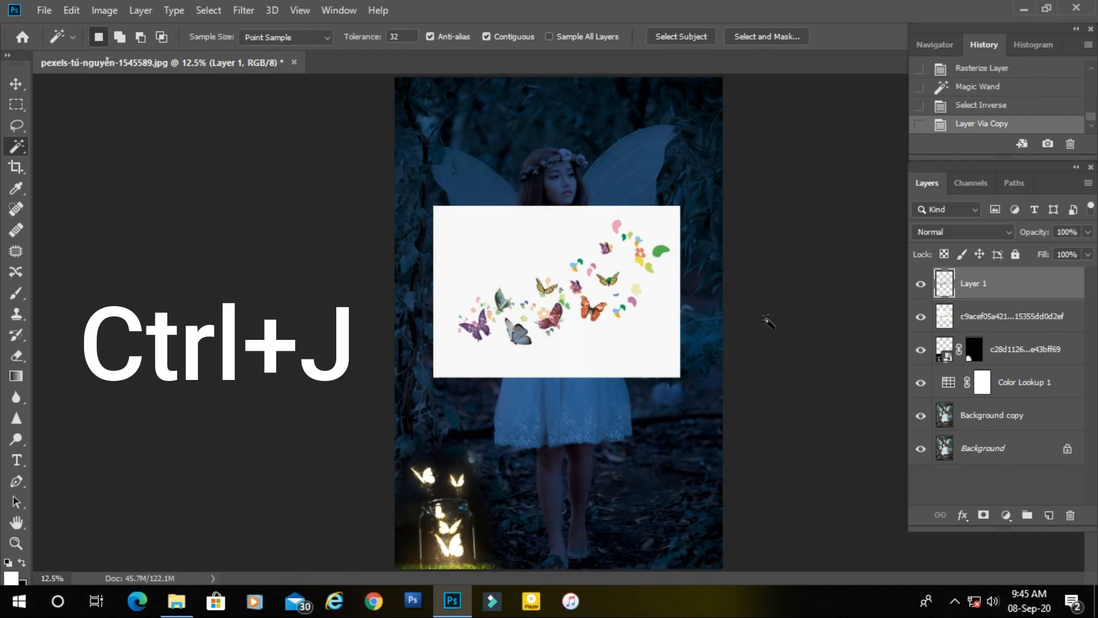
left_click(921, 316)
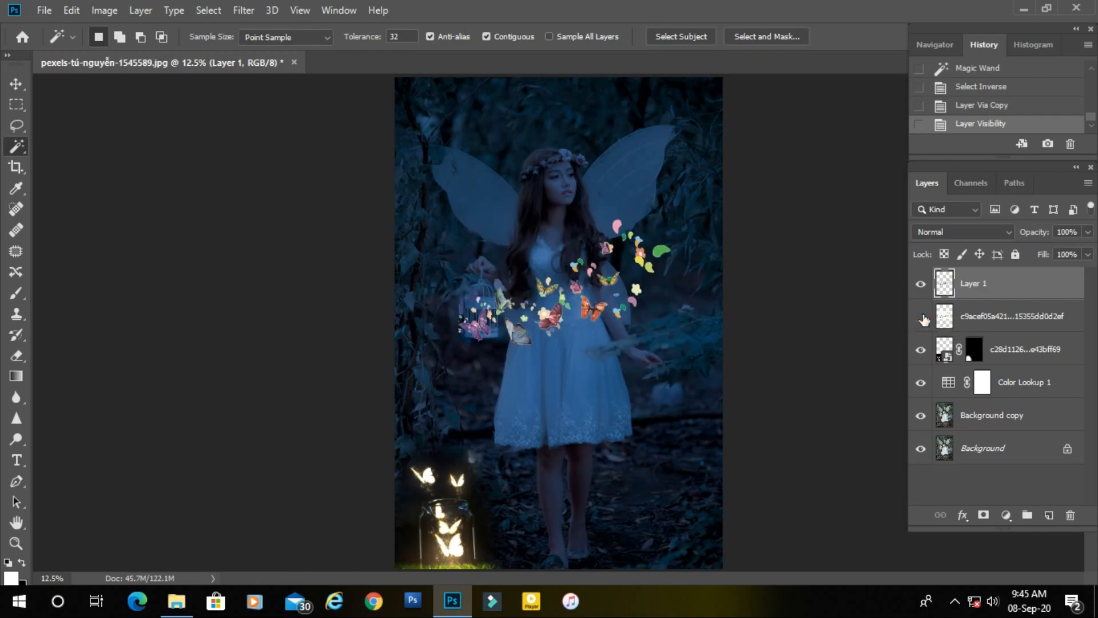
left_click_drag(1042, 329, 1070, 513)
Transform the cut-out butterflies to about 164% and position them beside the girl's waist, extending past the photo's right edge.
scroll(593, 313, "up", 2)
left_click_drag(547, 319, 529, 402)
key("ctrl+t")
left_click_drag(670, 420, 739, 461)
left_click_drag(645, 388, 698, 300)
mouse_move(466, 376)
left_mouse_down("ctrl")
mouse_move(442, 391)
mouse_move(467, 375)
left_mouse_up("ctrl")
left_click_drag(466, 376, 384, 425)
left_click_drag(526, 369, 630, 279)
left_click_drag(473, 351, 358, 343)
left_click_drag(514, 315, 606, 229)
left_click_drag(466, 301, 624, 285)
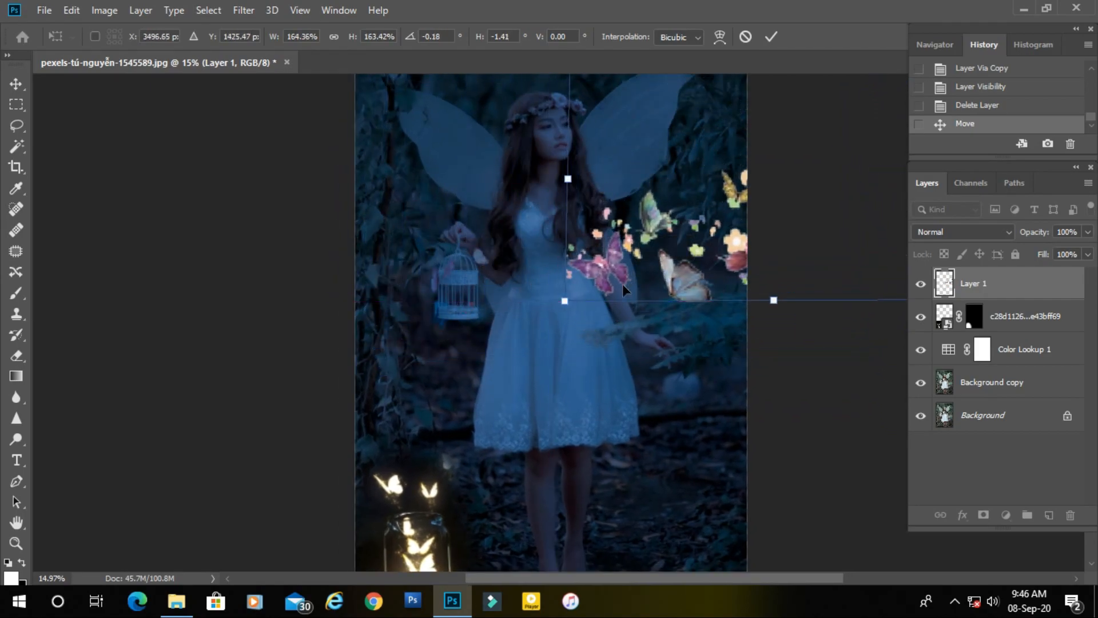
key("Return")
key("w")
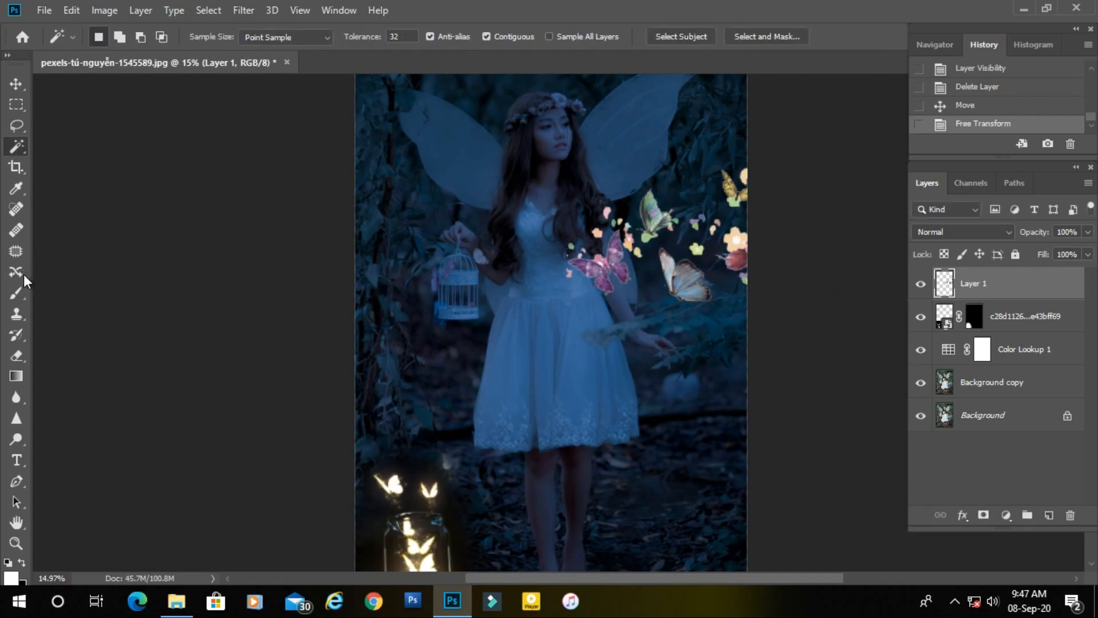
Erase the small petals and flowers around the purple and green butterflies with the Eraser at 100% flow and size 90.
left_click_drag(15, 357, 29, 359)
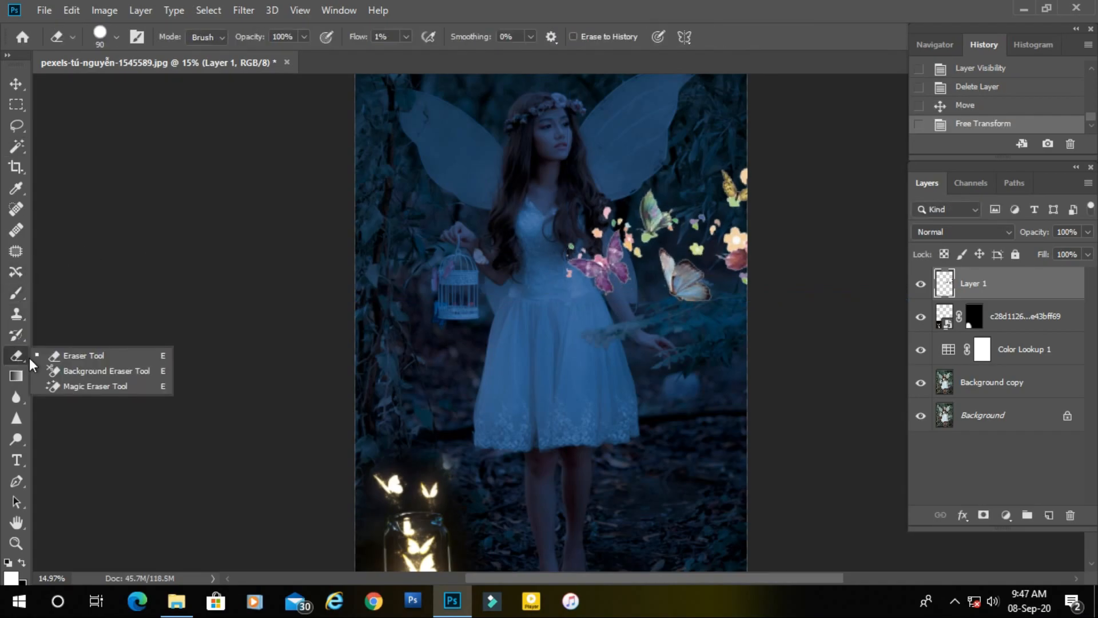
left_click(61, 359)
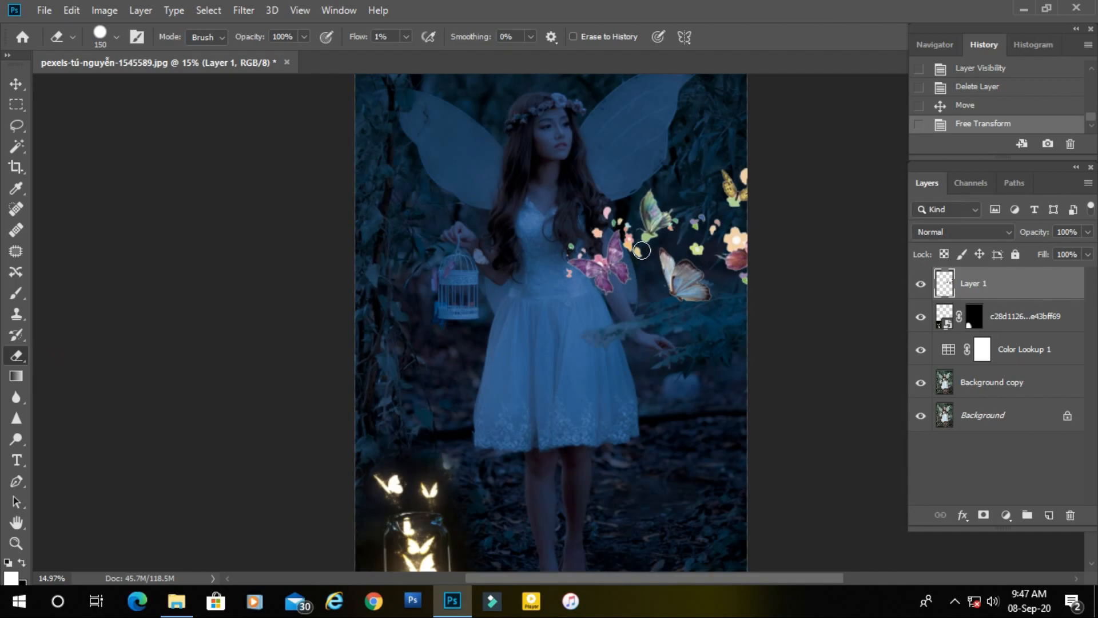
left_click_drag(351, 39, 461, 43)
scroll(648, 263, "up", 5)
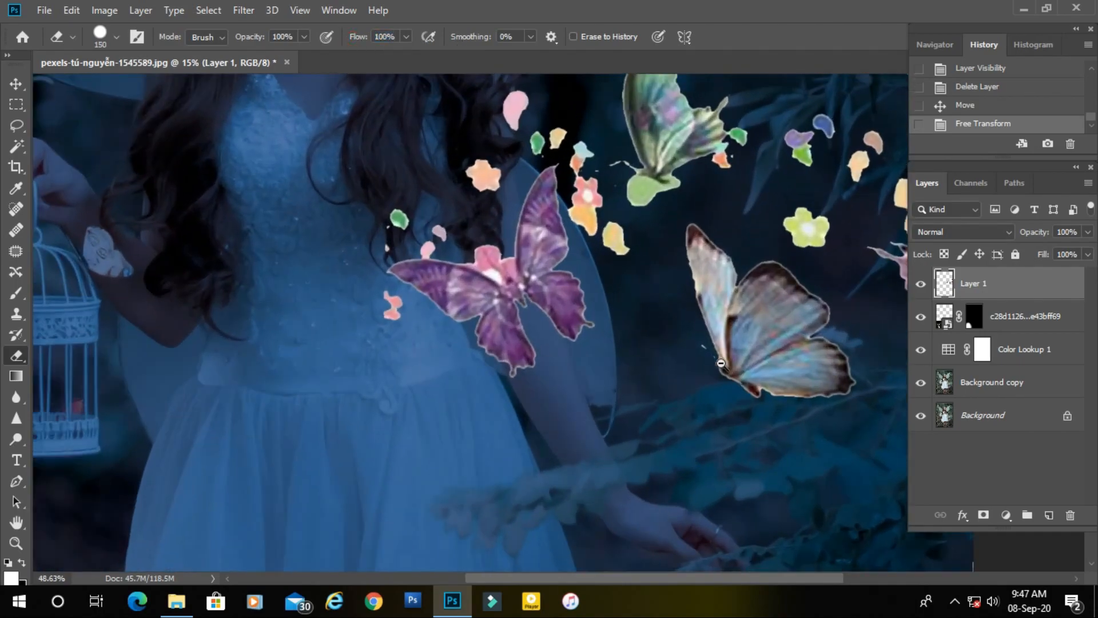
left_click(612, 236)
key("bracketleft")
key("bracketleft")
key("bracketleft")
mouse_move(606, 229)
left_mouse_down()
mouse_move(588, 201)
mouse_move(576, 142)
mouse_move(581, 203)
mouse_move(593, 205)
mouse_move(594, 179)
mouse_move(566, 130)
mouse_move(543, 141)
mouse_move(519, 85)
mouse_move(483, 176)
mouse_move(491, 182)
mouse_move(429, 241)
mouse_move(412, 210)
mouse_move(381, 228)
mouse_move(374, 302)
mouse_move(392, 314)
mouse_move(402, 357)
left_mouse_up()
mouse_move(645, 246)
left_mouse_down()
mouse_move(539, 328)
mouse_move(506, 246)
left_mouse_up()
left_click(622, 254)
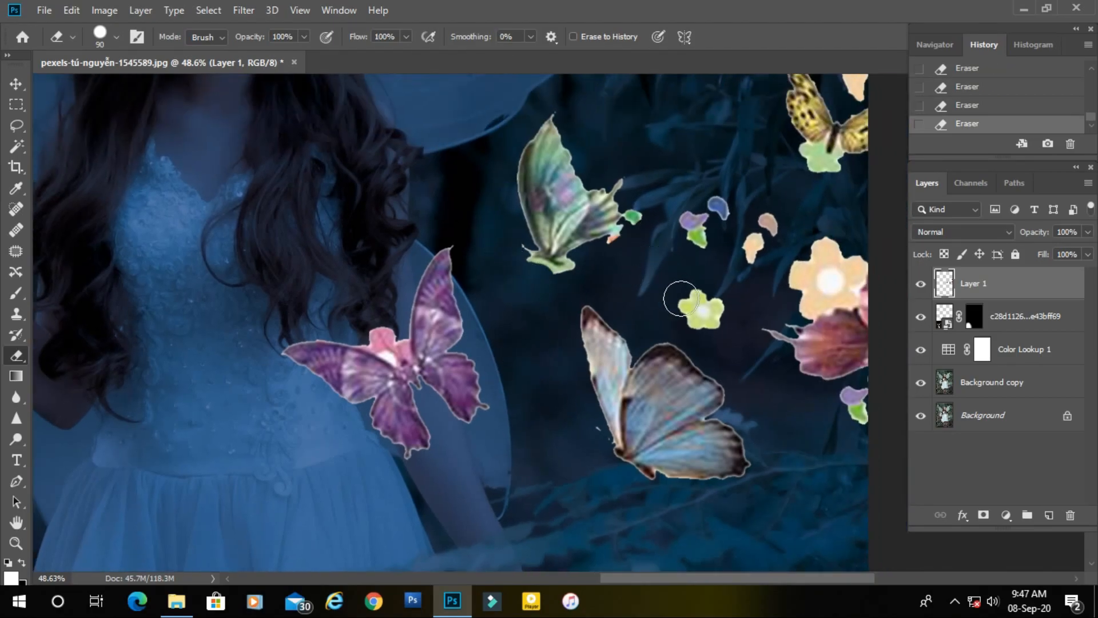
Erase the yellow-green flower, the large peach flower and the petals around the red butterfly near the photo's right edge.
left_click_drag(679, 294, 654, 286)
left_click_drag(680, 309, 664, 293)
mouse_move(728, 251)
left_mouse_down()
mouse_move(575, 310)
mouse_move(470, 276)
left_mouse_up()
mouse_move(551, 281)
left_mouse_down()
mouse_move(540, 365)
mouse_move(537, 308)
left_mouse_up()
mouse_move(508, 324)
left_mouse_down()
mouse_move(500, 315)
mouse_move(511, 341)
mouse_move(559, 322)
mouse_move(552, 336)
left_mouse_up()
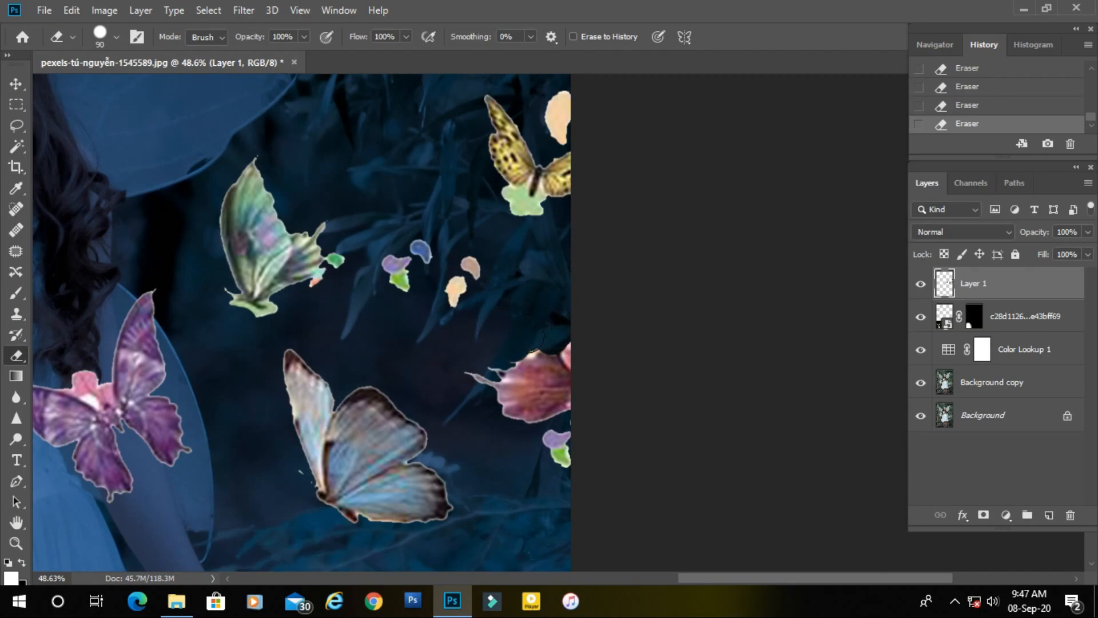
mouse_move(735, 192)
left_mouse_down()
mouse_move(595, 236)
mouse_move(574, 285)
left_mouse_up()
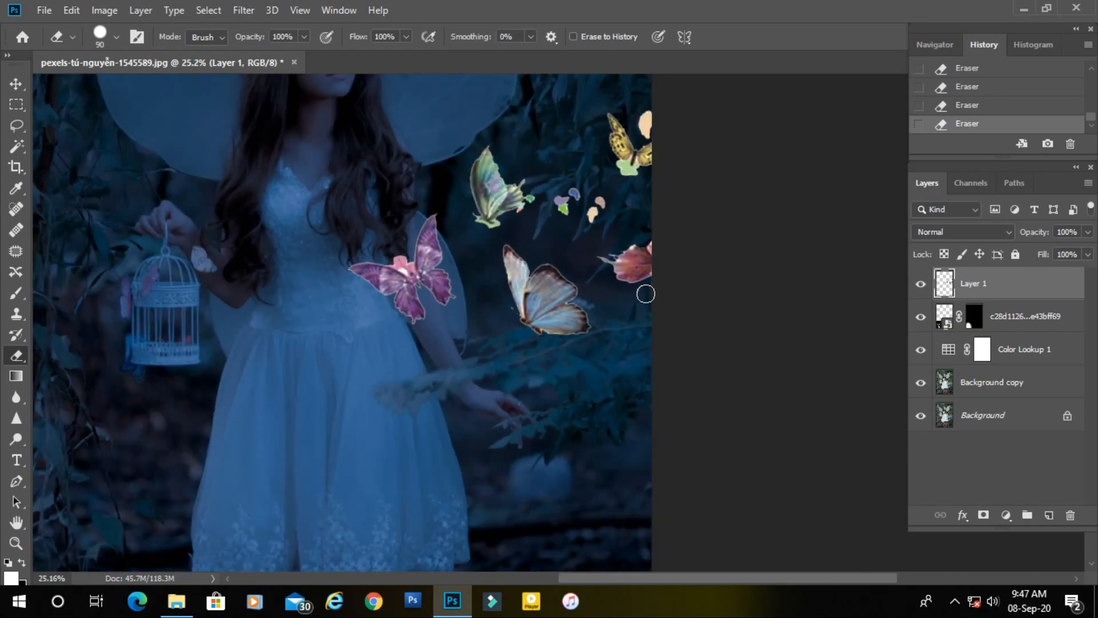
left_click_drag(658, 295, 742, 332)
mouse_move(593, 335)
left_mouse_down()
mouse_move(515, 327)
mouse_move(564, 284)
mouse_move(587, 284)
left_mouse_up()
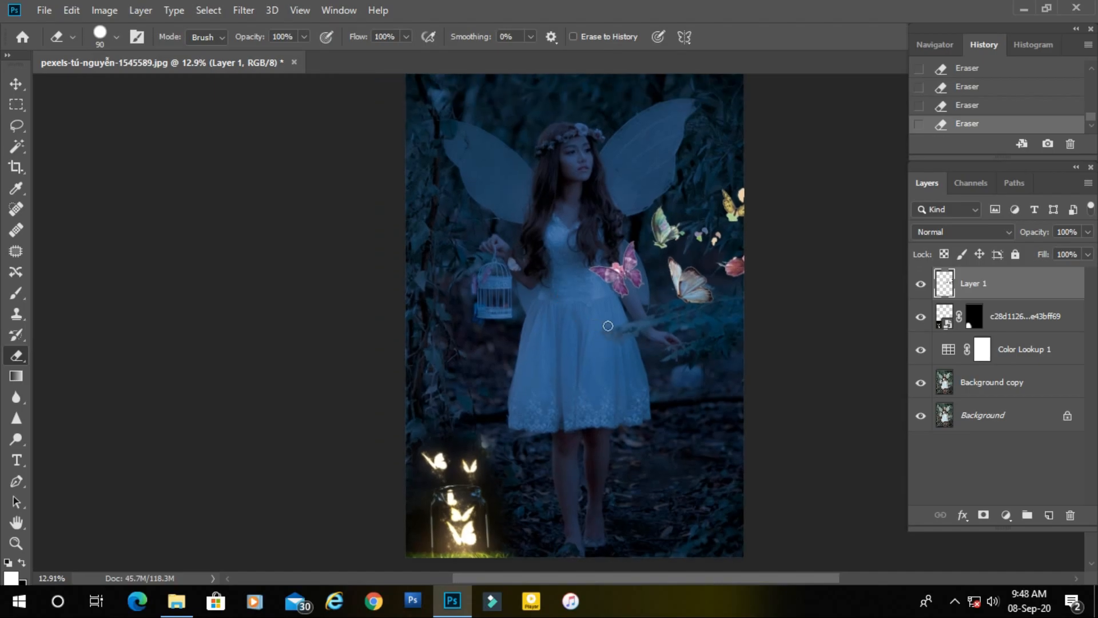
Set the butterfly layer's blend mode to Exclusion and add a duplicate of it blended with Color Dodge.
left_click(1005, 230)
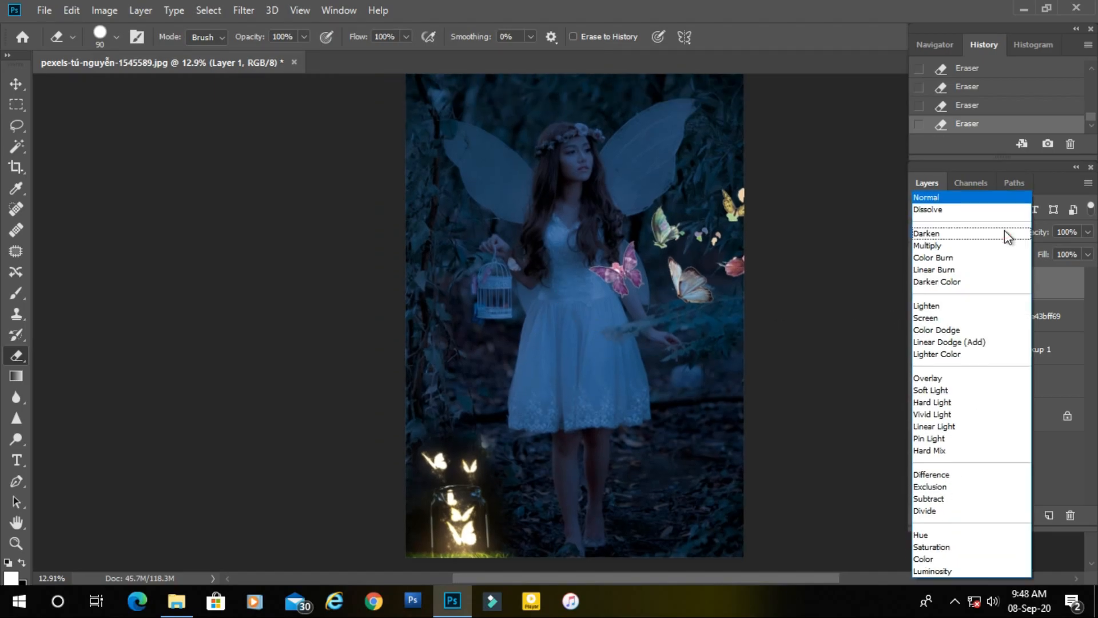
left_click(944, 487)
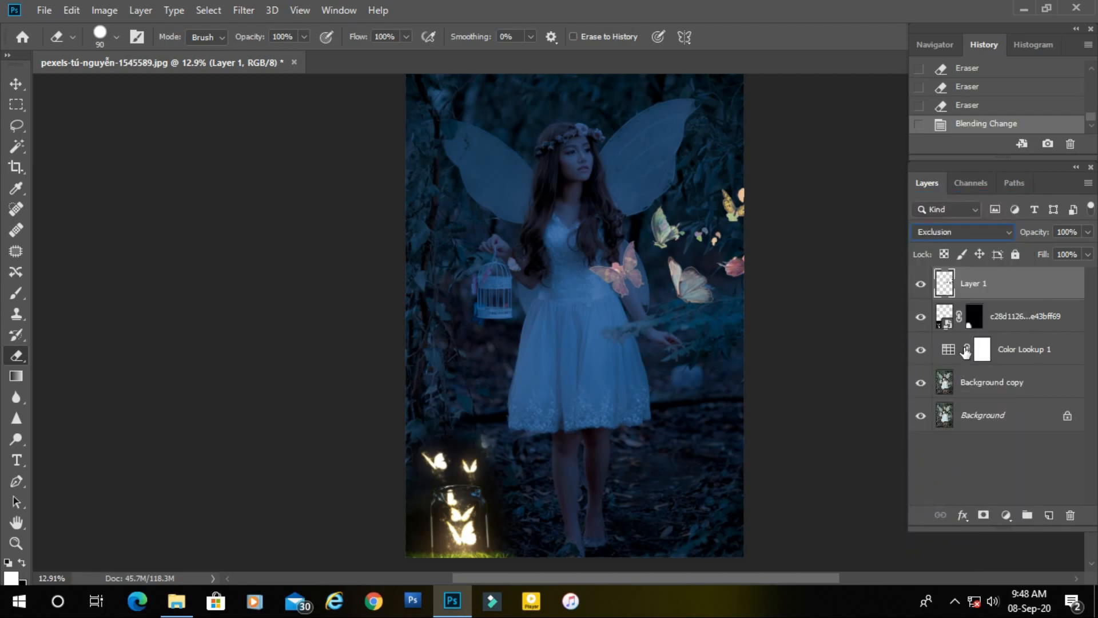
left_click_drag(1047, 288, 1049, 514)
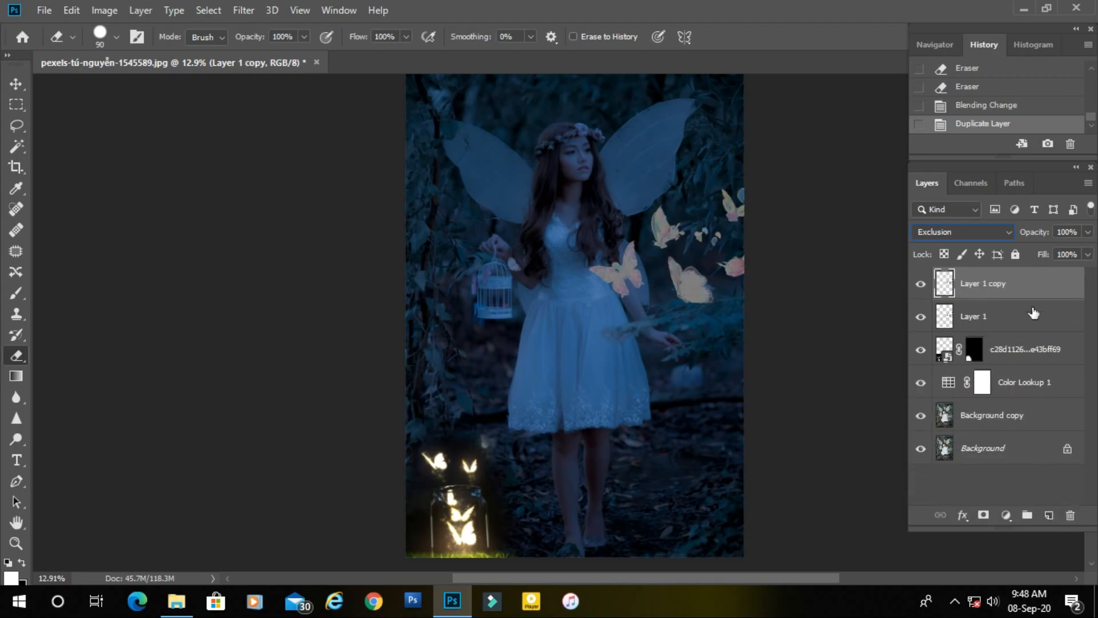
left_click(1004, 231)
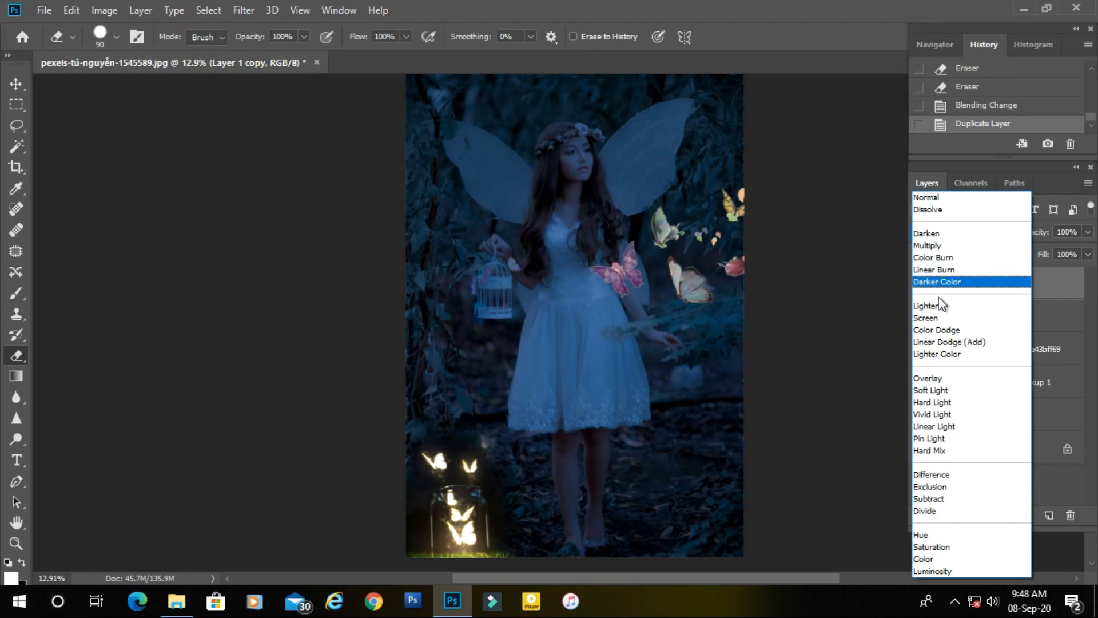
left_click(937, 331)
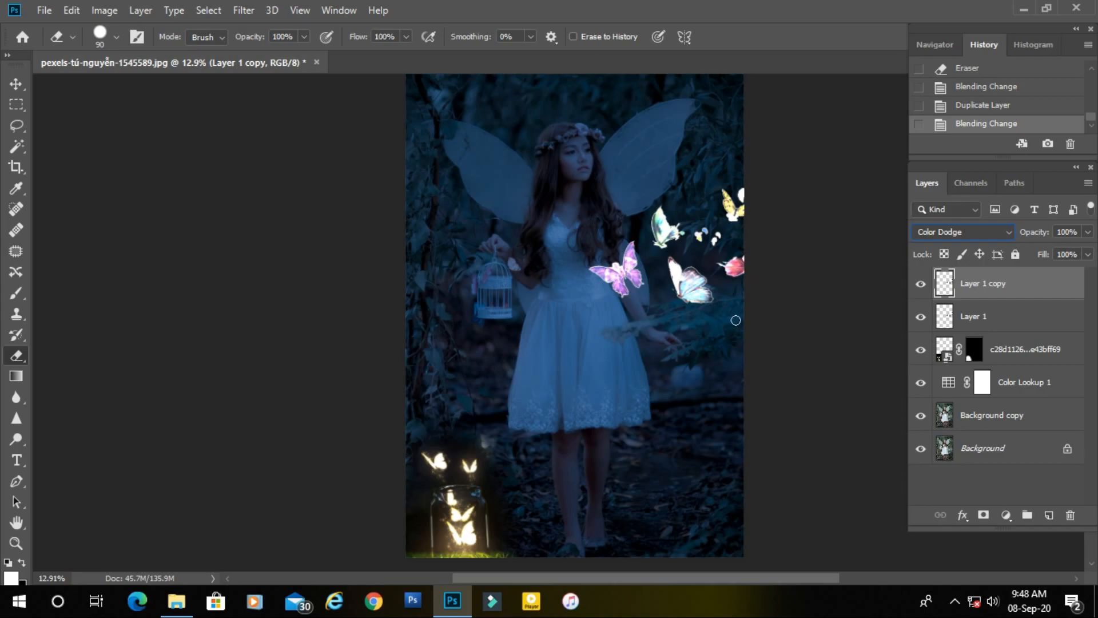
Stamp all visible layers into a new merged layer at the top of the stack.
left_click_drag(688, 336, 711, 346)
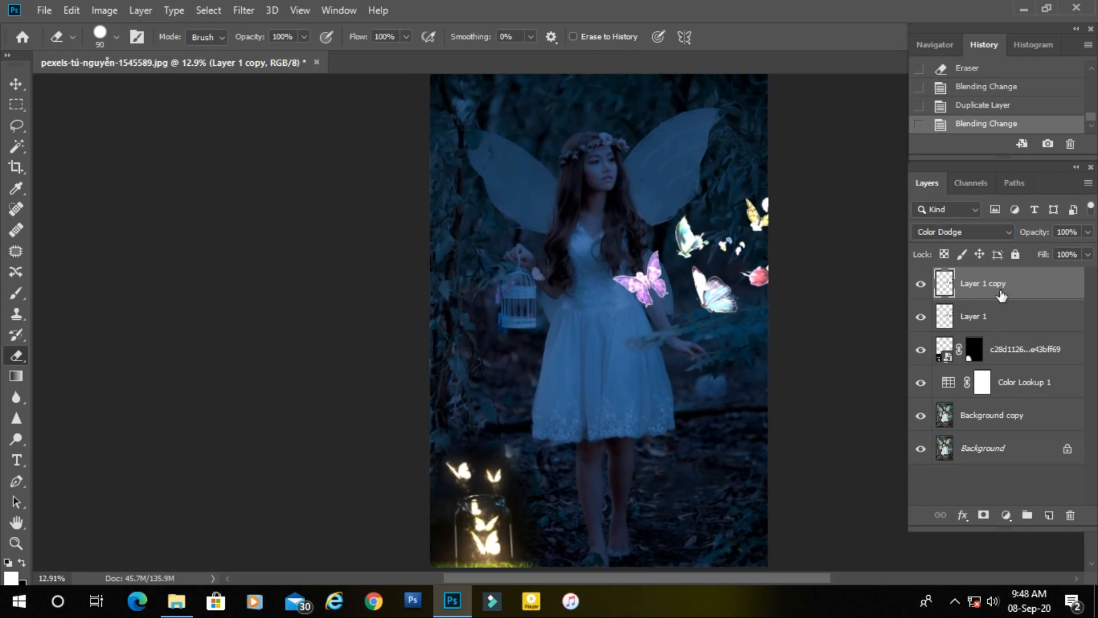
key("ctrl+shift+alt+e")
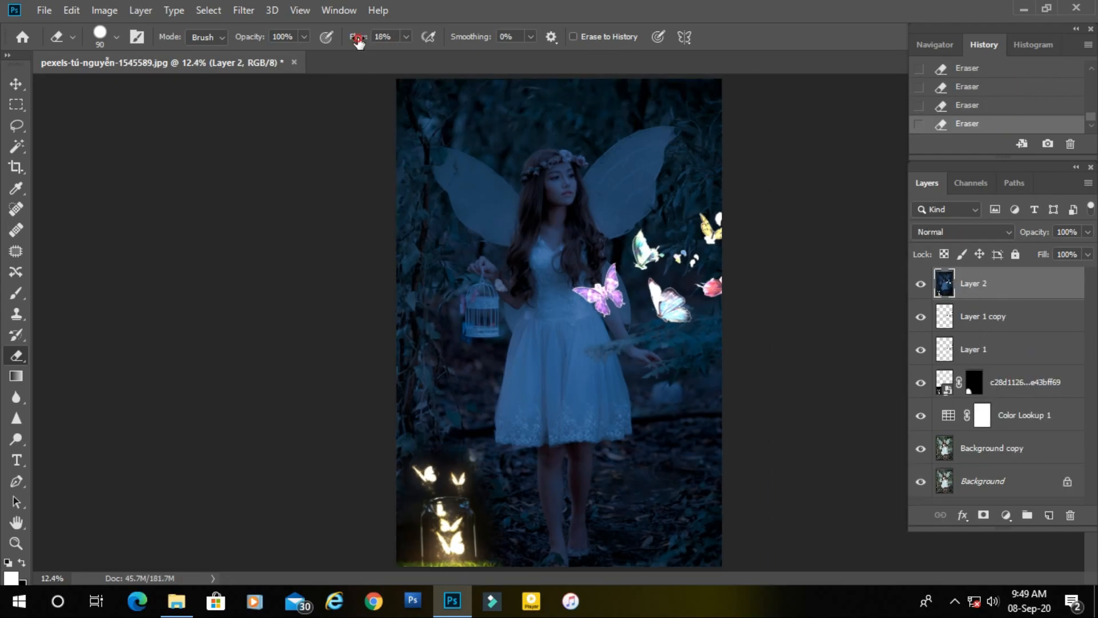
left_click_drag(358, 41, 467, 44)
Rasterize the glowing jar's smart object layer while keeping its layer mask.
left_click(1041, 455)
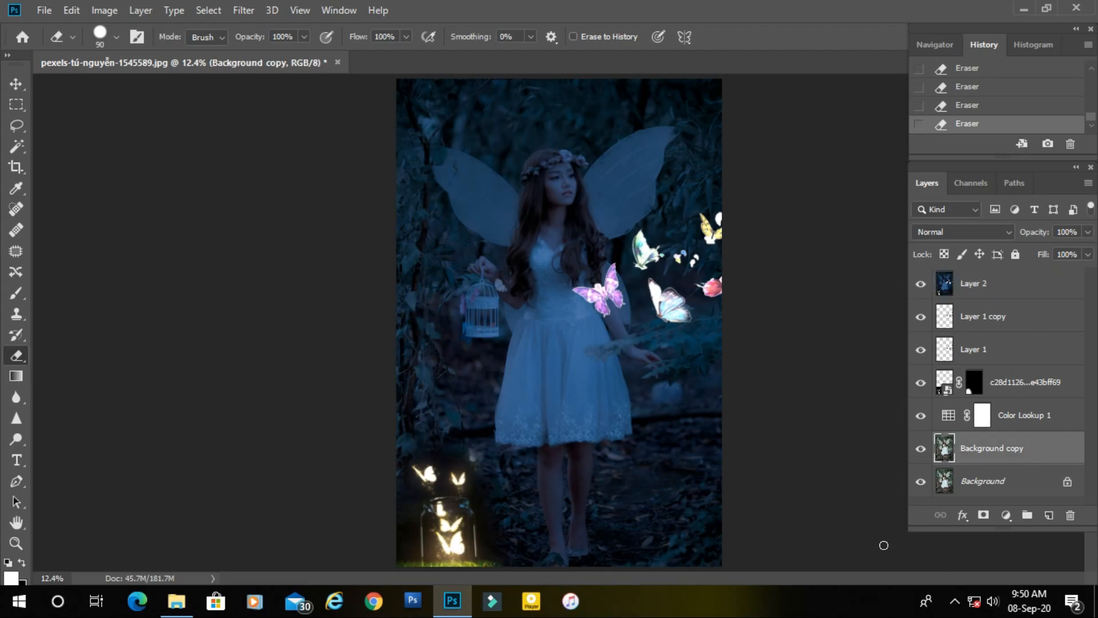
left_click(1020, 420)
left_click(1028, 384)
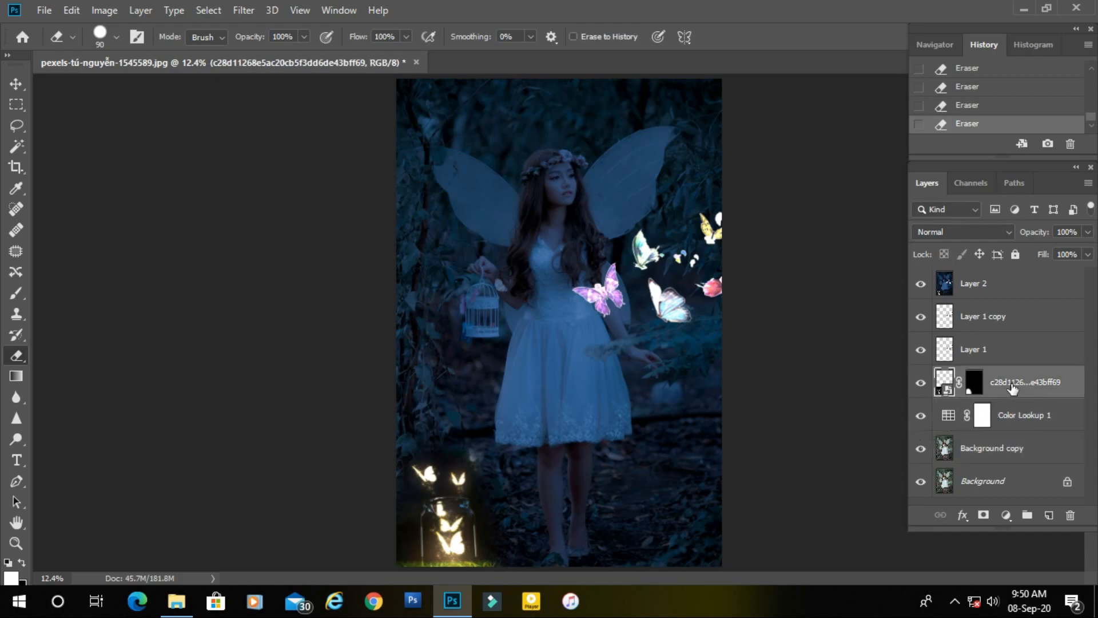
right_click(1012, 389)
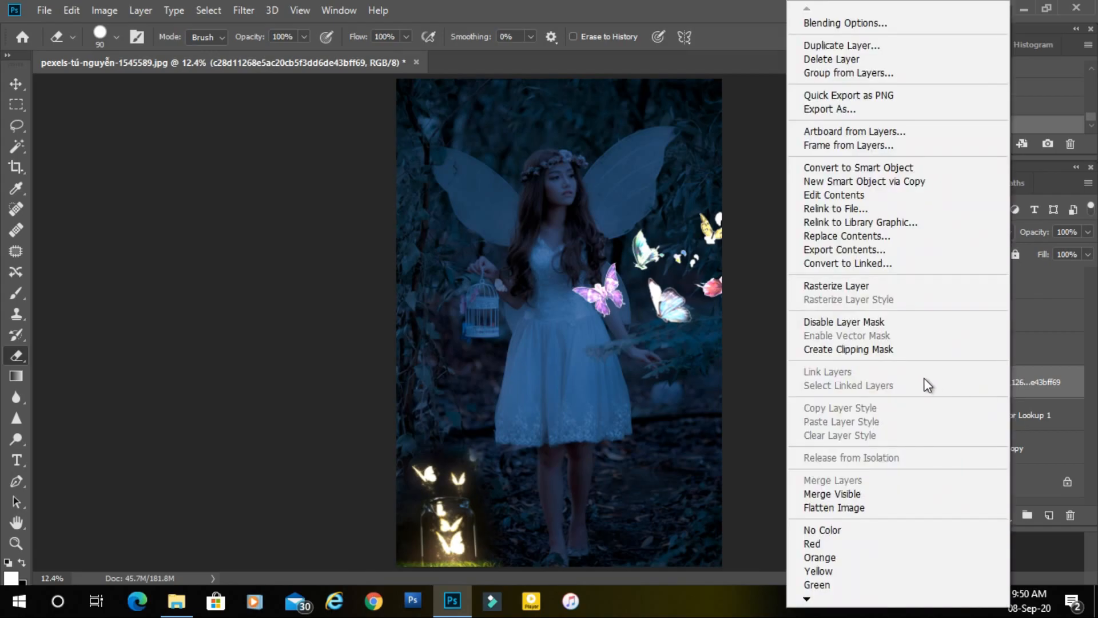
left_click(884, 283)
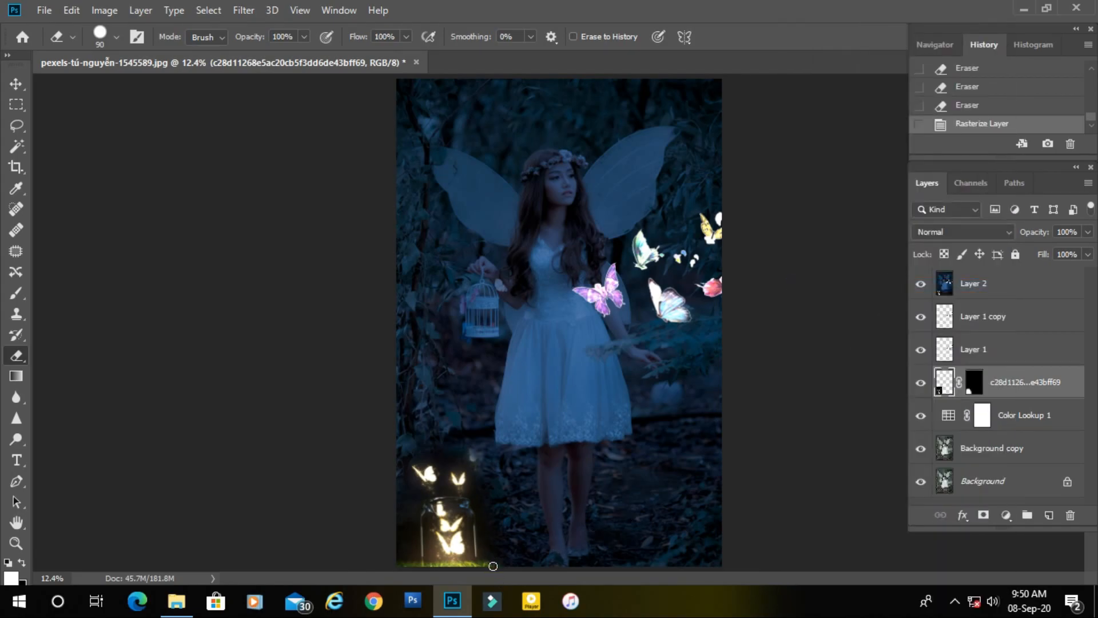
Fade the edges of the grass around the jar's base with the Eraser at 21% and 32% flow.
left_click_drag(491, 578, 503, 564)
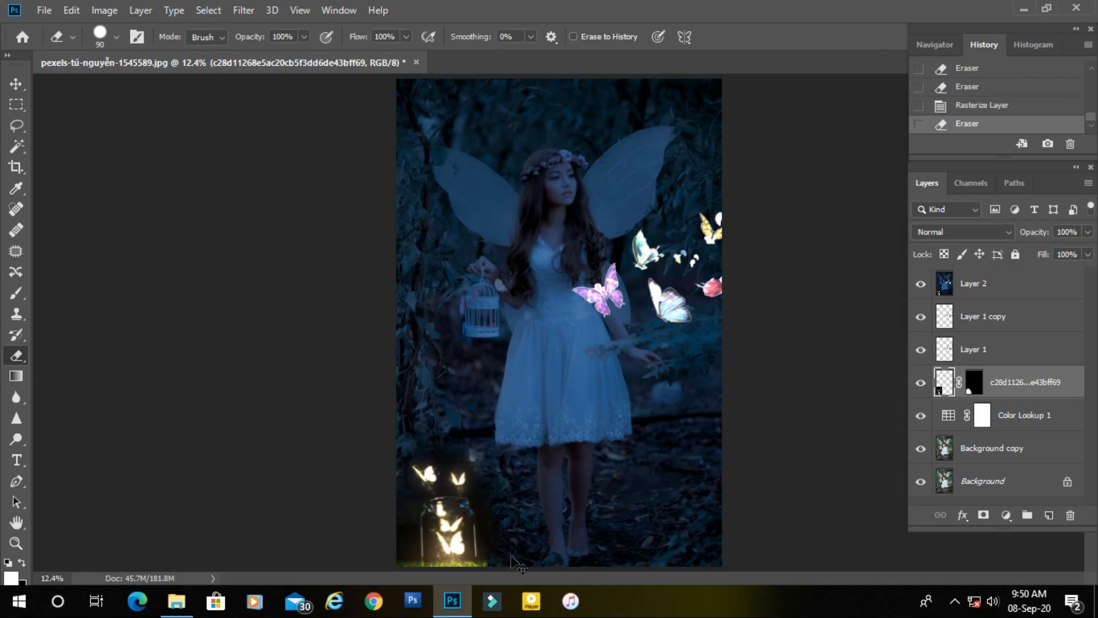
key("ctrl+z")
left_click_drag(516, 544, 584, 338)
left_click_drag(527, 377, 633, 432)
left_click_drag(520, 408, 533, 323)
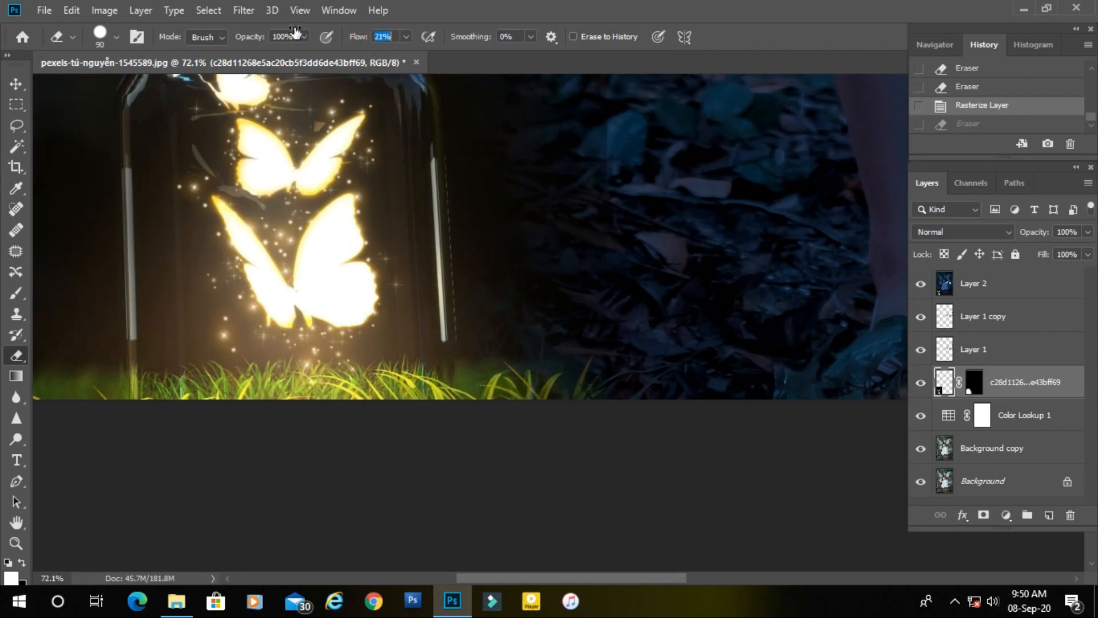
mouse_move(610, 452)
left_mouse_down()
mouse_move(525, 387)
mouse_move(598, 368)
mouse_move(575, 361)
mouse_move(498, 385)
mouse_move(581, 370)
mouse_move(575, 404)
mouse_move(497, 393)
mouse_move(492, 402)
mouse_move(485, 387)
mouse_move(635, 360)
mouse_move(624, 366)
left_mouse_up()
scroll(534, 388, "left", 5)
mouse_move(445, 417)
left_mouse_down()
mouse_move(648, 385)
mouse_move(522, 346)
left_mouse_up()
left_click_drag(357, 38, 376, 39)
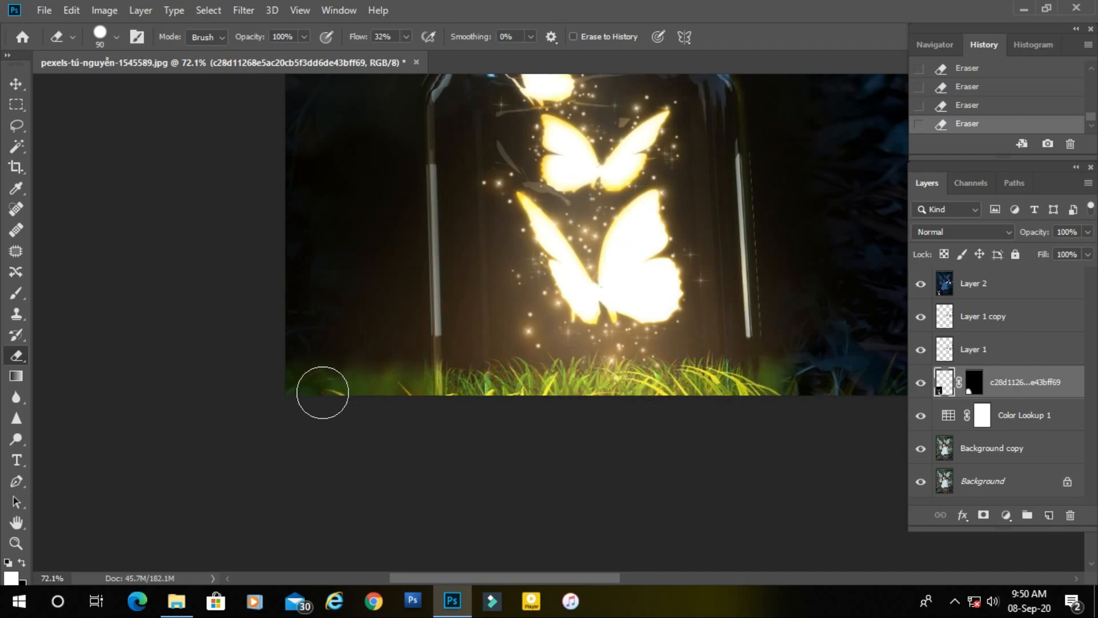
left_click_drag(661, 353, 451, 391)
scroll(594, 356, "down", 5)
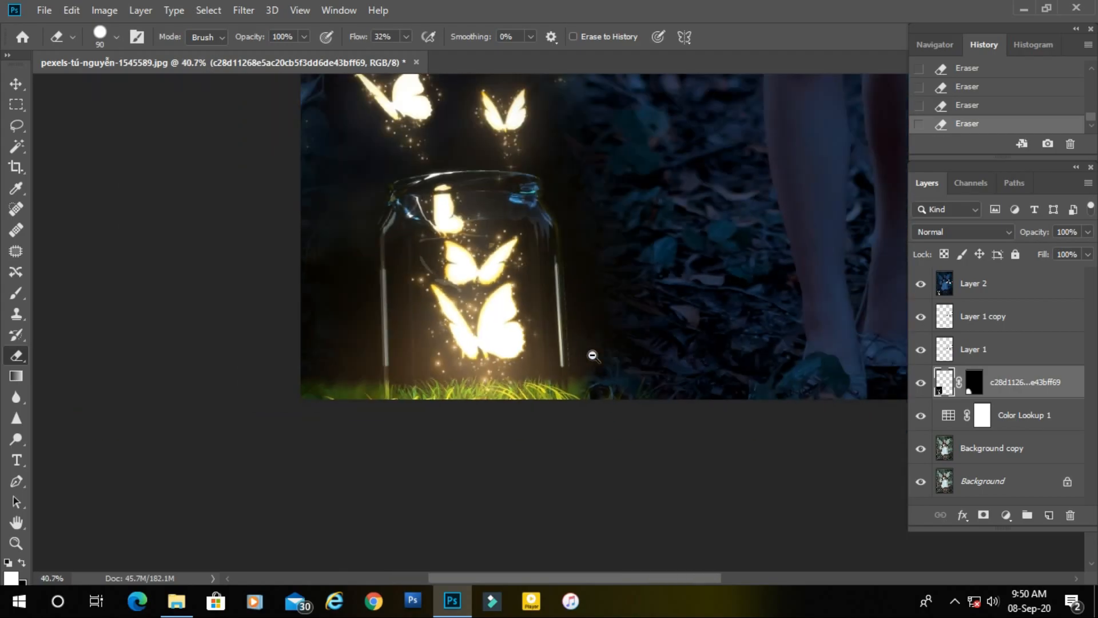
left_click_drag(698, 304, 579, 483)
scroll(581, 446, "down", 2)
left_click_drag(581, 445, 613, 387)
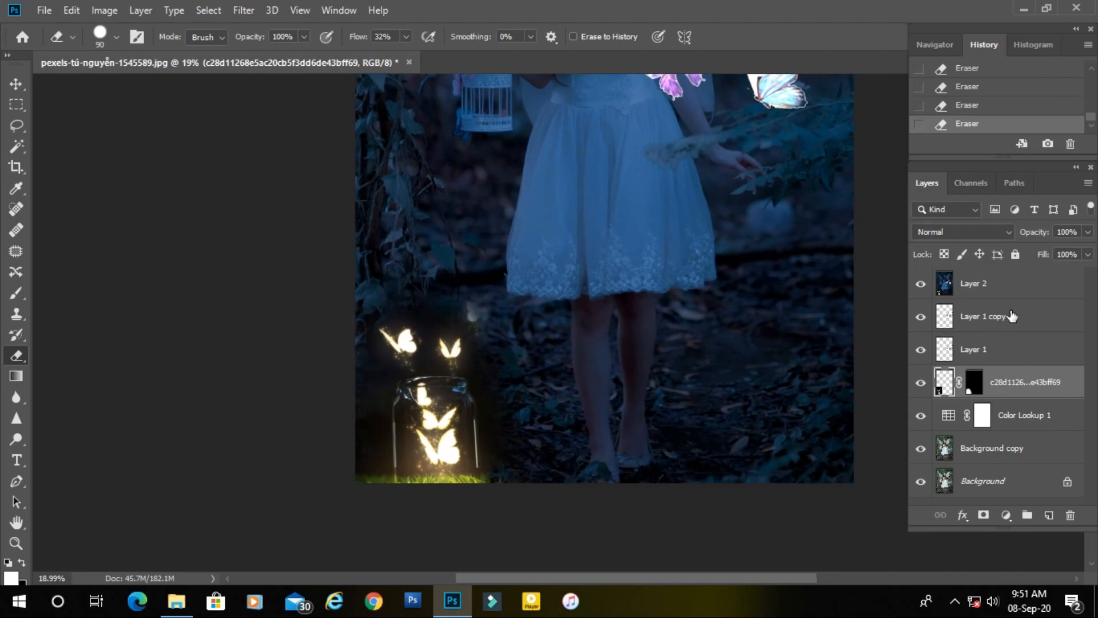
Duplicate the stamped Layer 2.
left_click(1017, 289)
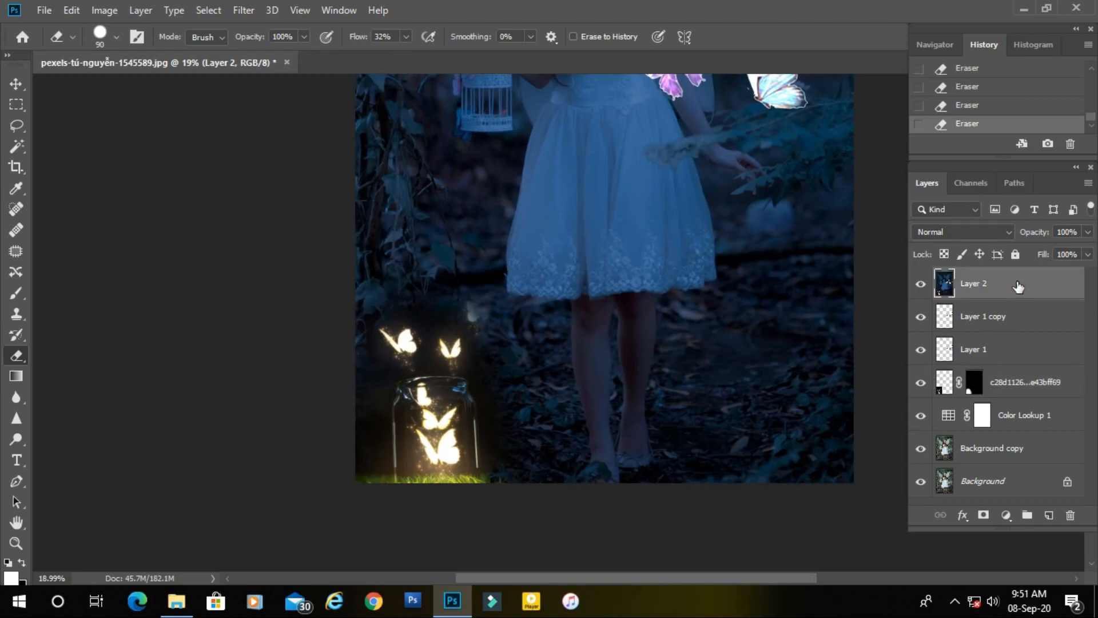
left_click_drag(1048, 290, 1050, 515)
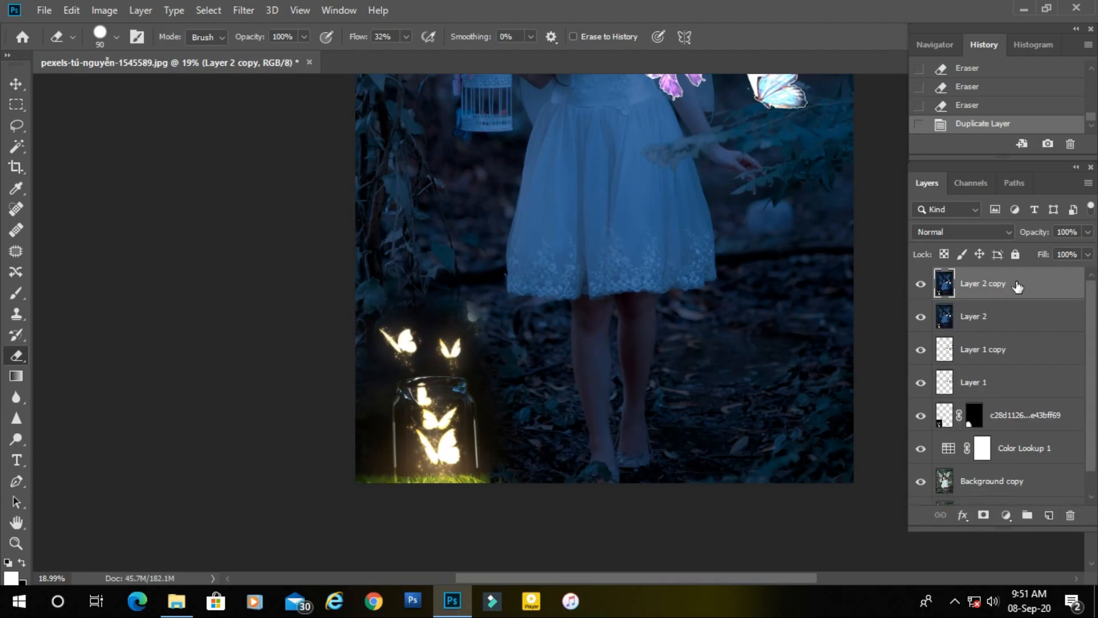
left_click_drag(531, 365, 533, 365)
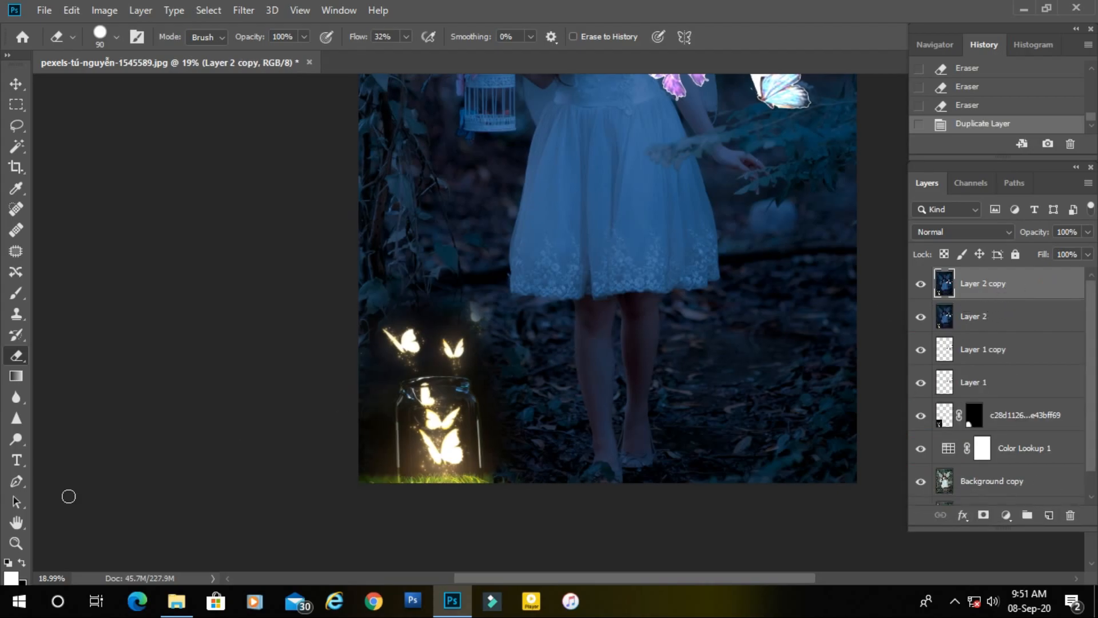
Paint a soft white glow inside the birdcage with the Brush at 31% flow, reducing the brush size to 125.
left_click(13, 297)
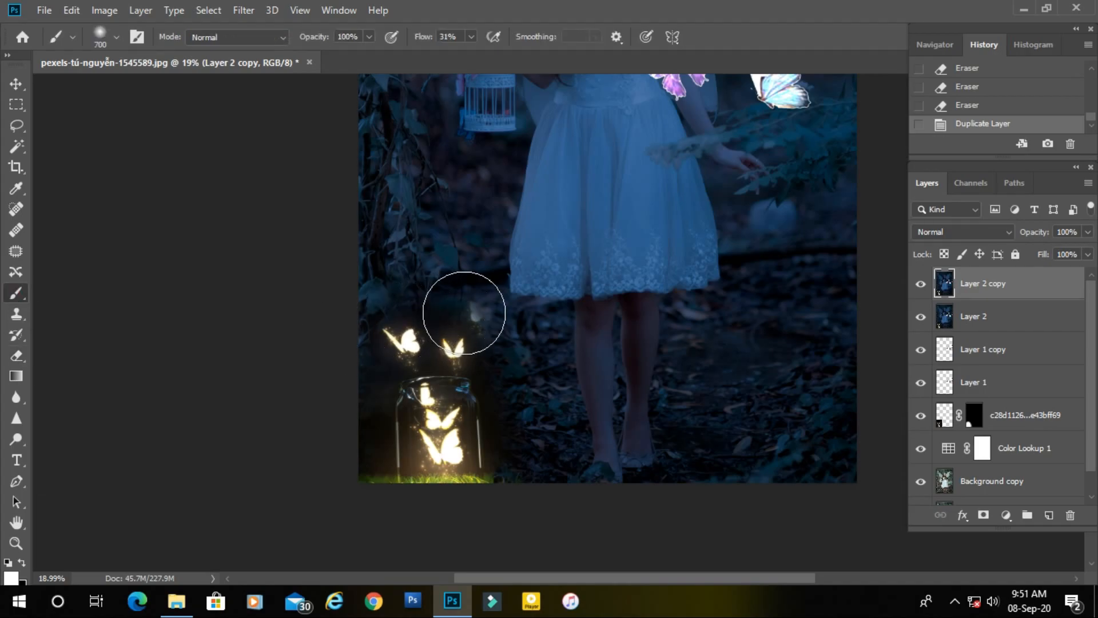
left_click_drag(468, 320, 486, 307)
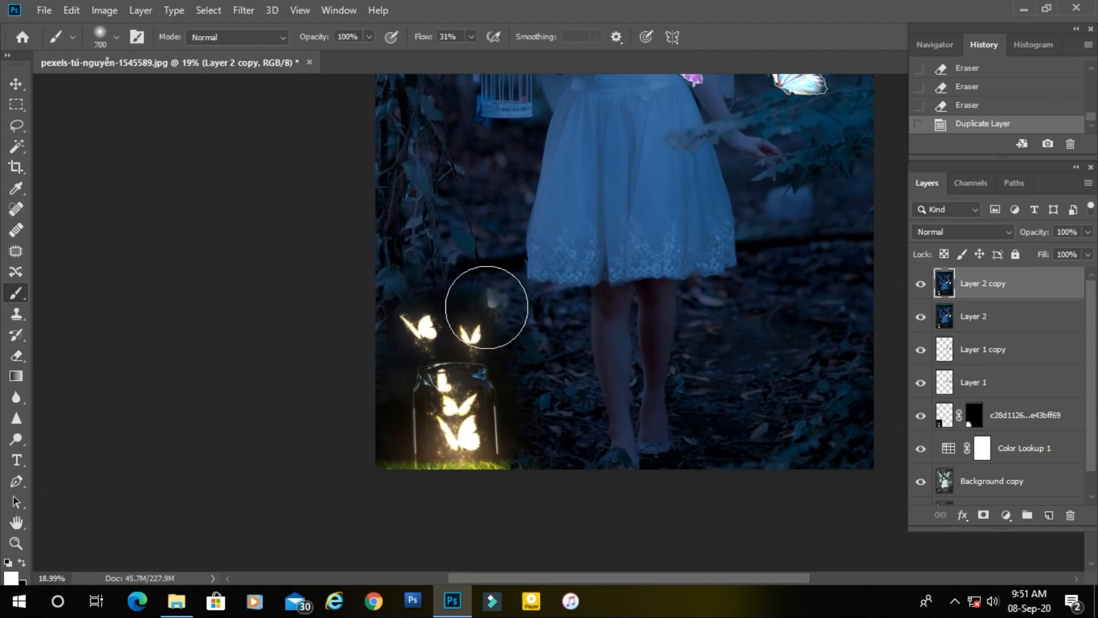
key("x")
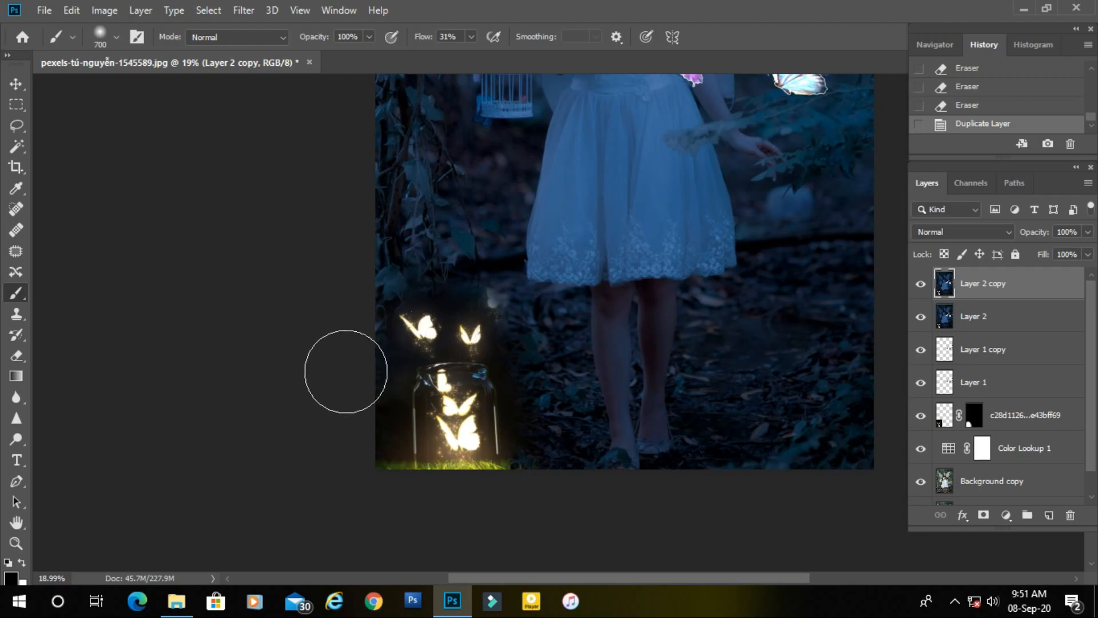
left_click(20, 563)
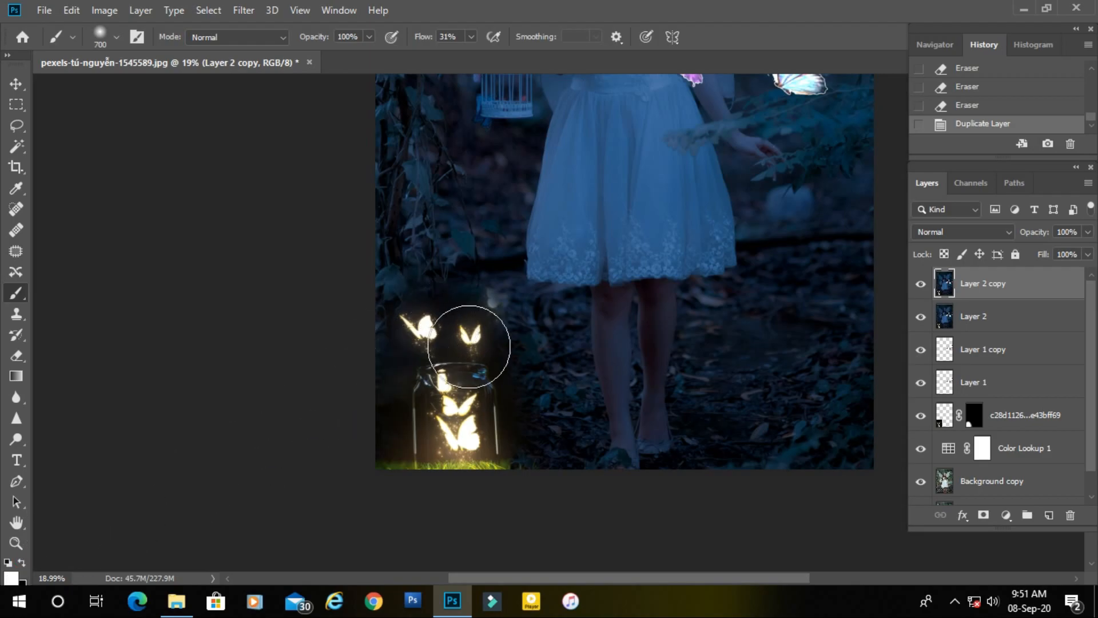
scroll(679, 265, "down", 2)
left_click_drag(572, 358, 525, 385)
left_click_drag(517, 323, 566, 335)
left_click_drag(524, 257, 527, 432)
scroll(515, 404, "up", 1)
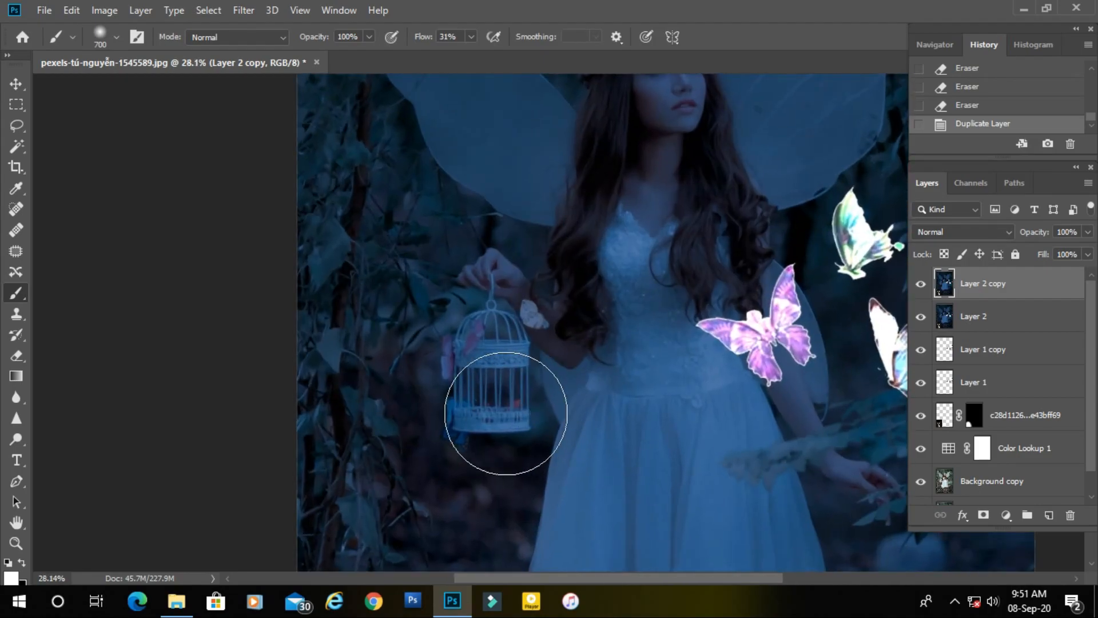
key("bracketleft")
key("bracketleft")
key("bracketleft")
key("bracketleft")
scroll(499, 379, "up", 3)
key("bracketleft")
left_click(490, 347)
mouse_move(490, 347)
left_mouse_down()
mouse_move(488, 324)
mouse_move(502, 344)
mouse_move(494, 364)
mouse_move(466, 350)
mouse_move(465, 333)
mouse_move(502, 319)
mouse_move(510, 362)
mouse_move(482, 373)
mouse_move(446, 357)
mouse_move(441, 364)
mouse_move(465, 318)
mouse_move(503, 298)
mouse_move(522, 374)
mouse_move(472, 385)
mouse_move(435, 374)
left_mouse_up()
key("bracketleft")
key("bracketleft")
key("bracketleft")
left_click_drag(503, 306, 512, 279)
left_click(512, 283, "alt")
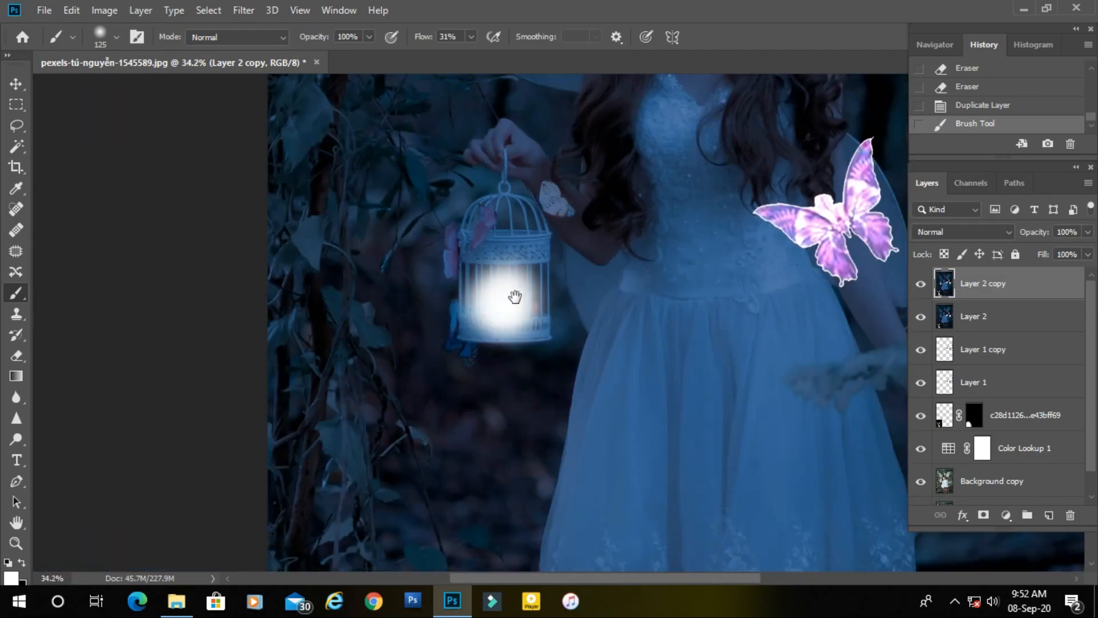
Spread the white glow faintly around the birdcage with the Brush at 5% flow, enlarging the brush to 300.
left_click(514, 272, "ctrl")
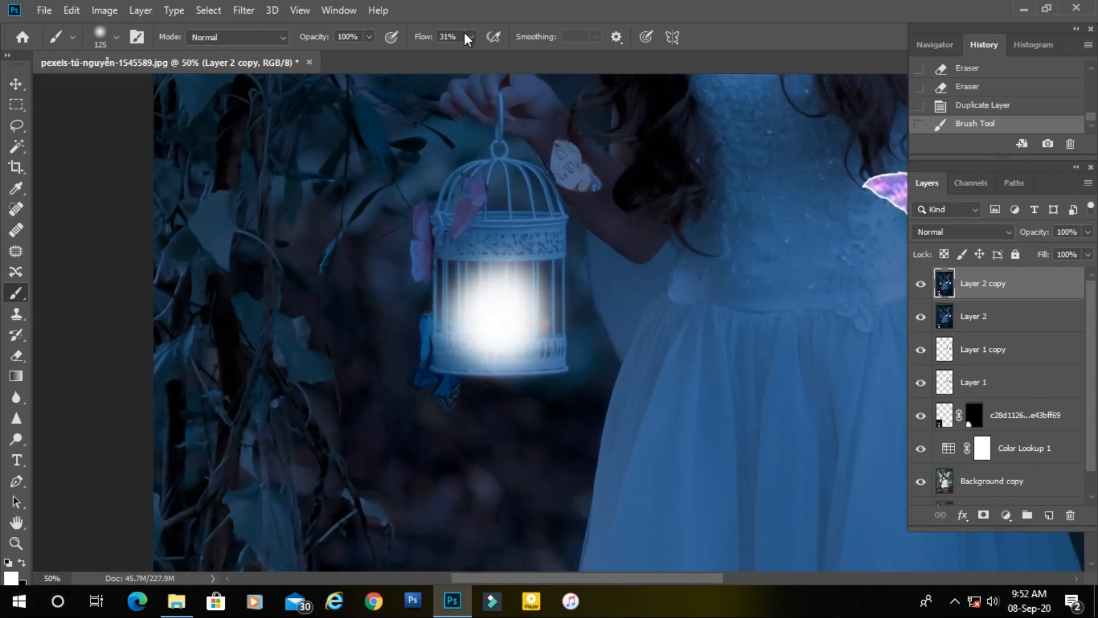
type("5")
left_click_drag(474, 296, 478, 373)
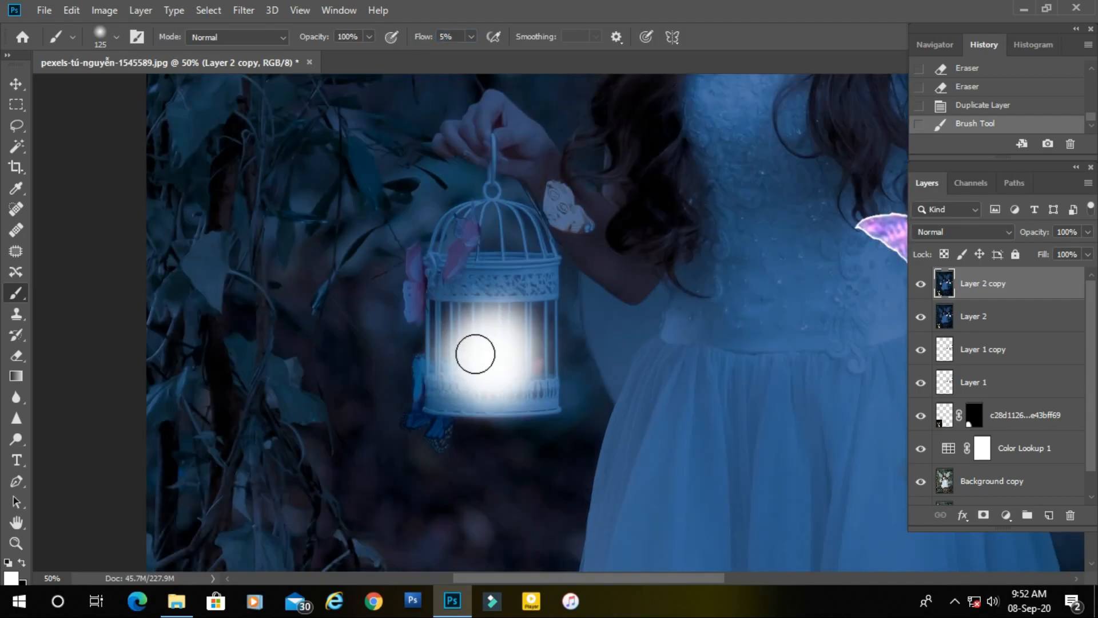
key("bracketright")
key("bracketright")
key("bracketright")
key("bracketright")
key("bracketright")
mouse_move(484, 356)
left_mouse_down()
mouse_move(498, 229)
mouse_move(524, 197)
mouse_move(571, 235)
left_mouse_up()
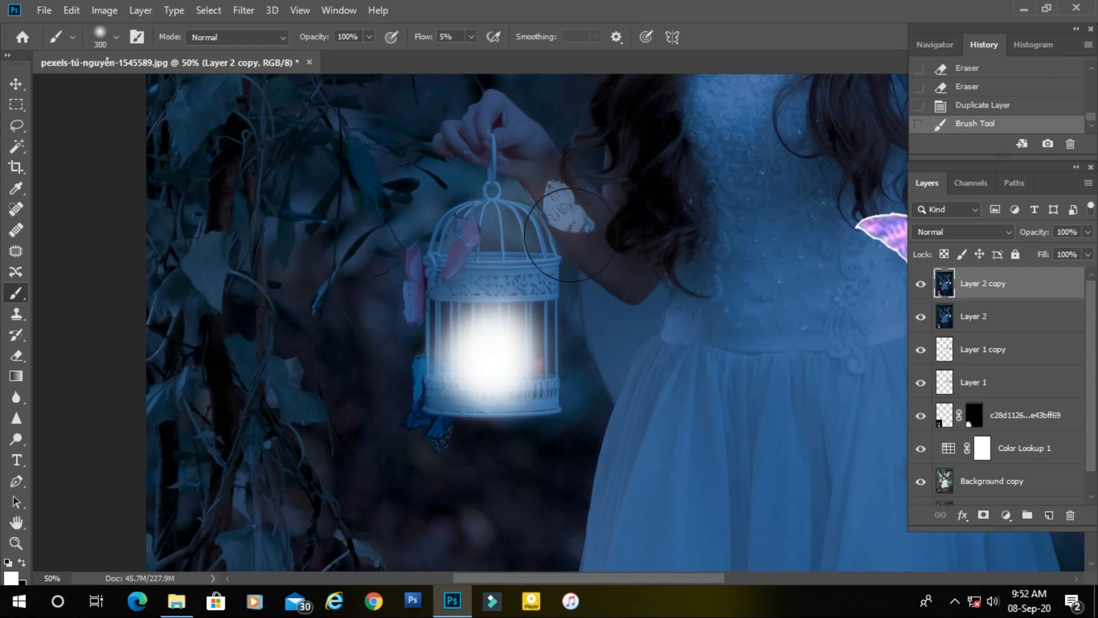
scroll(599, 383, "down", 5)
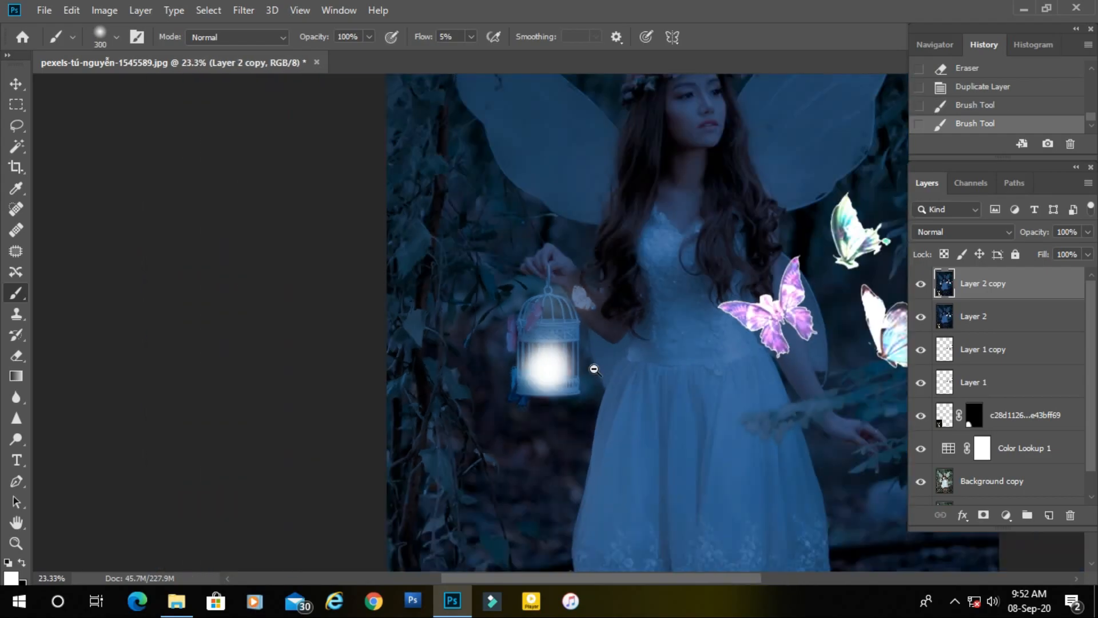
scroll(606, 363, "down", 2)
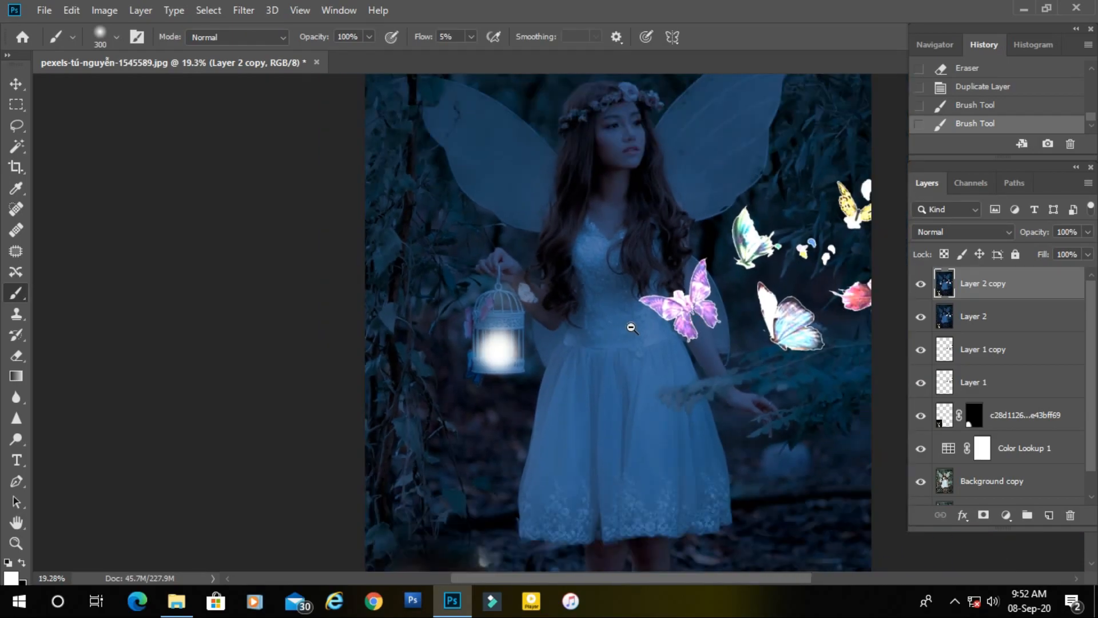
key("bracketright")
key("bracketright")
key("bracketright")
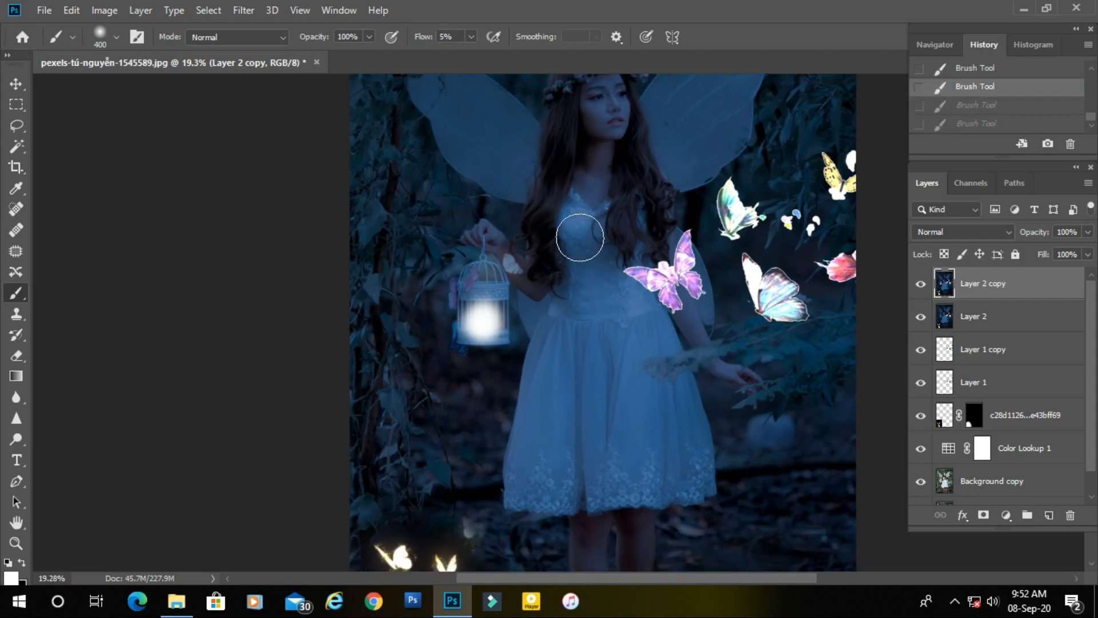
Set the blend mode of Layer 2 copy to Color Dodge in its blending options.
double_click(1032, 288)
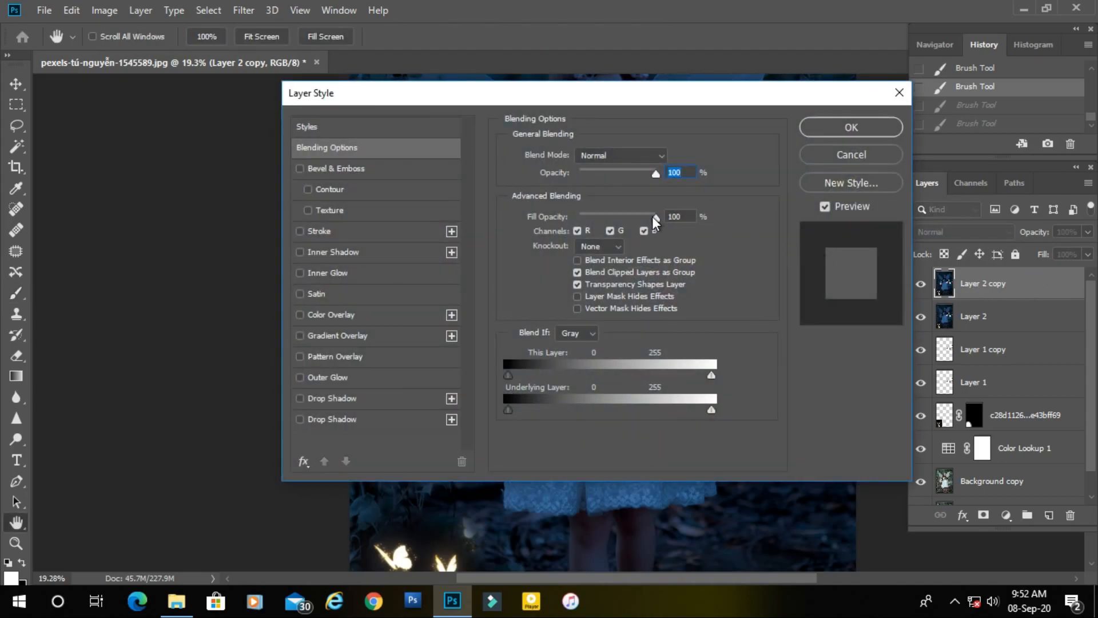
left_click(649, 157)
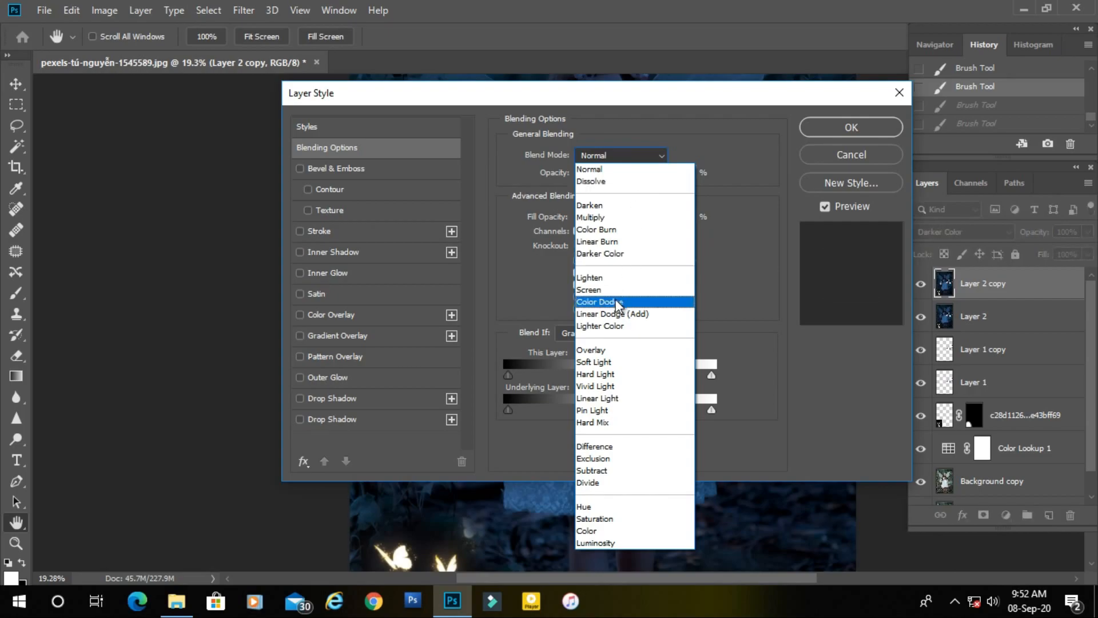
left_click(616, 303)
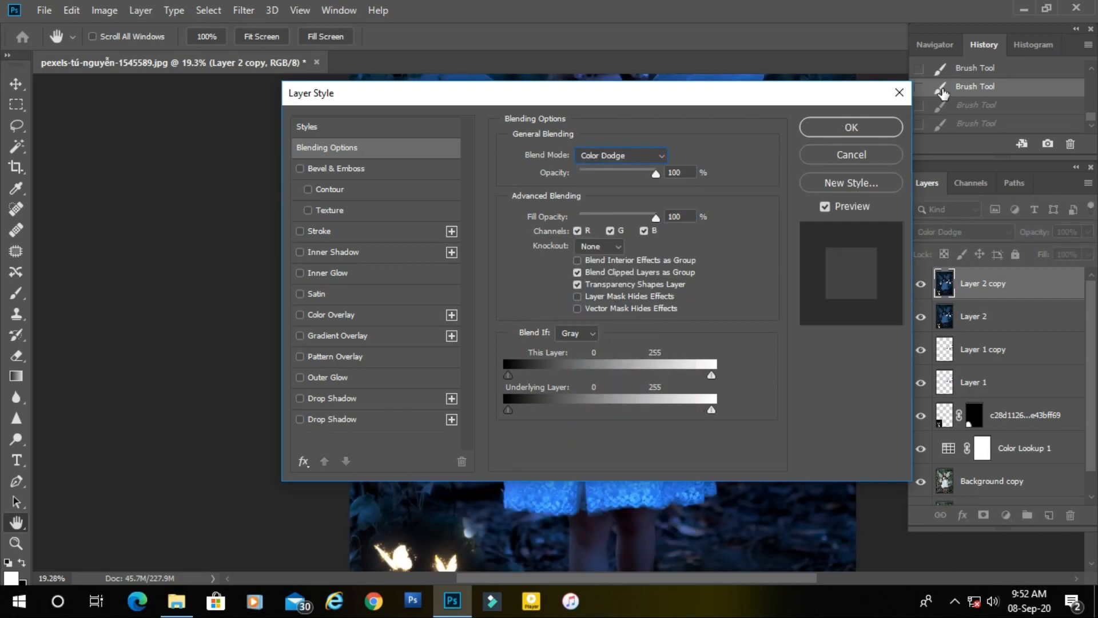
left_click_drag(723, 98, 334, 18)
left_click_drag(658, 323, 726, 337)
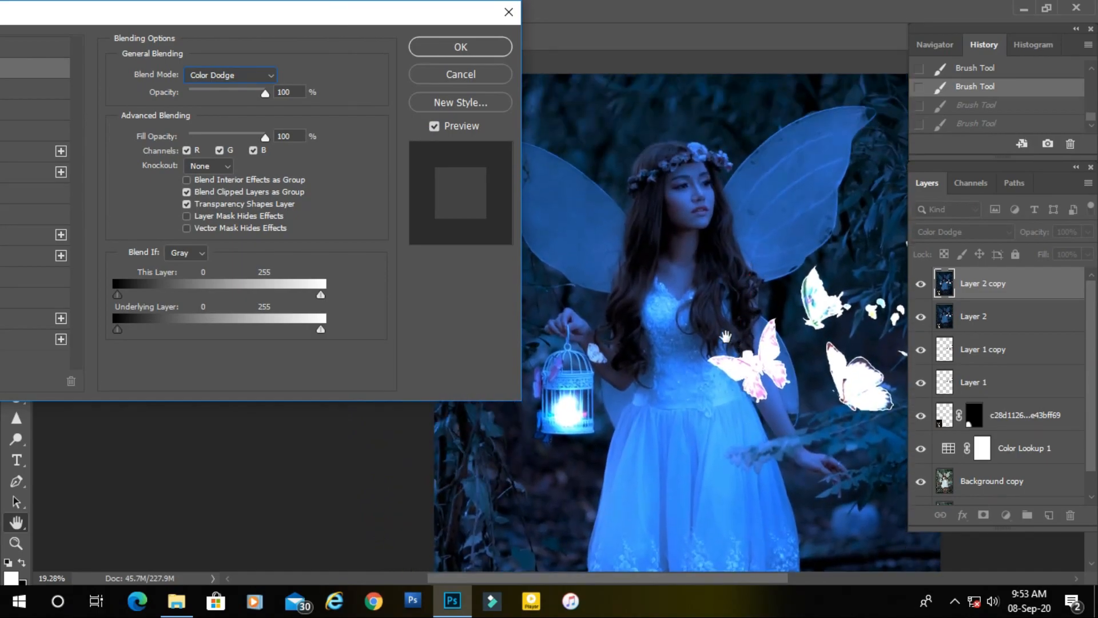
left_click(461, 51)
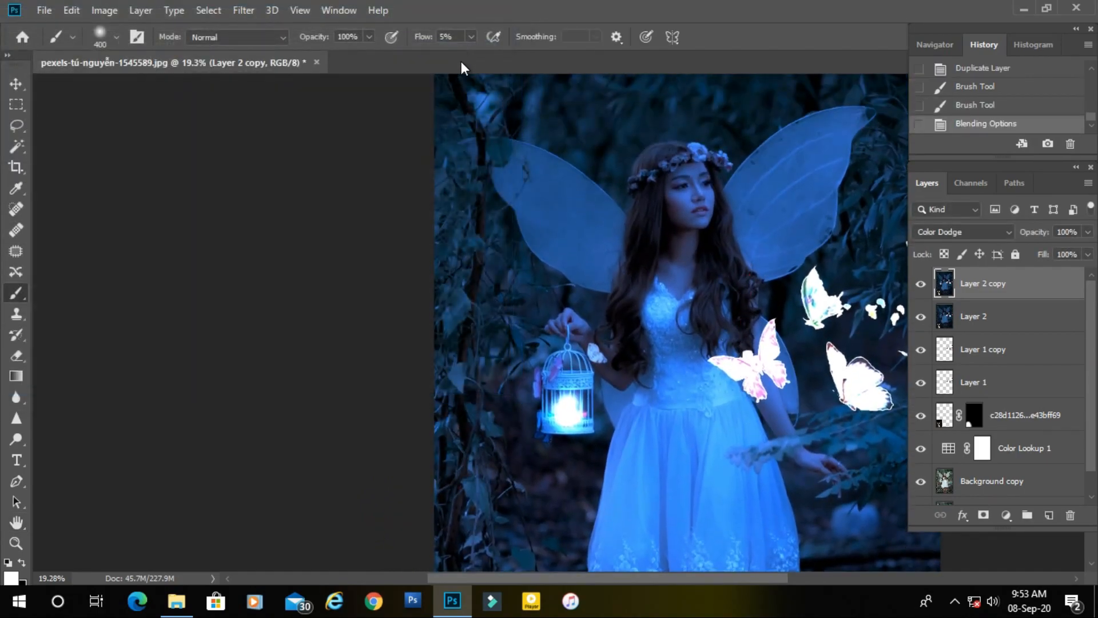
Create a new layer on top, set its blend mode to Color Dodge and turn off Transparency Shapes Layer.
left_click_drag(701, 313, 663, 233)
scroll(692, 277, "down", 4)
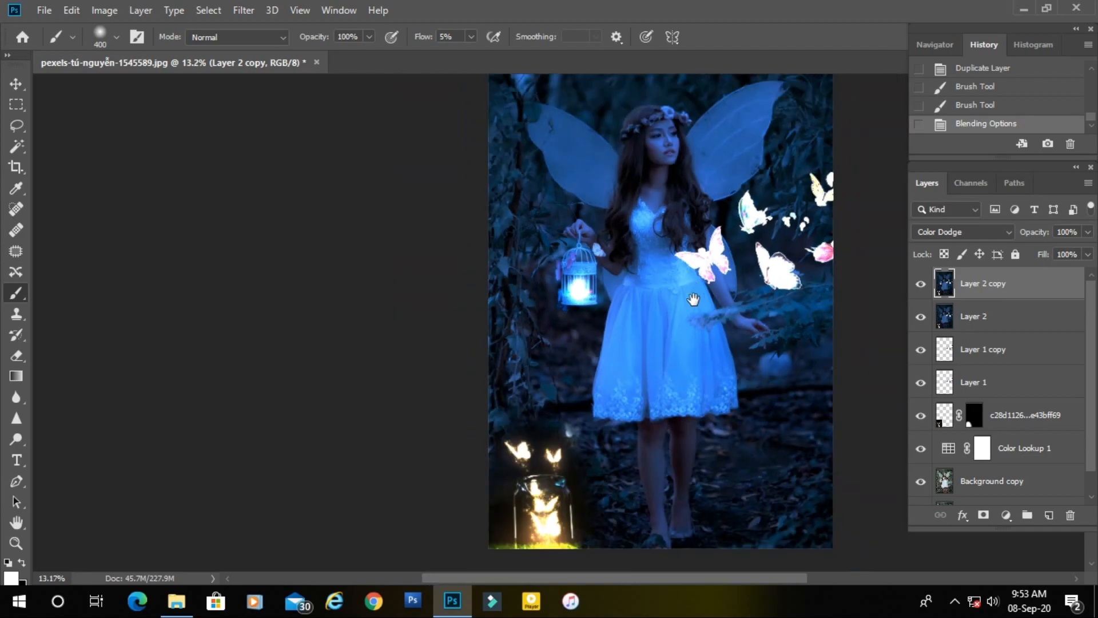
left_click_drag(694, 302, 686, 288)
scroll(643, 282, "up", 5)
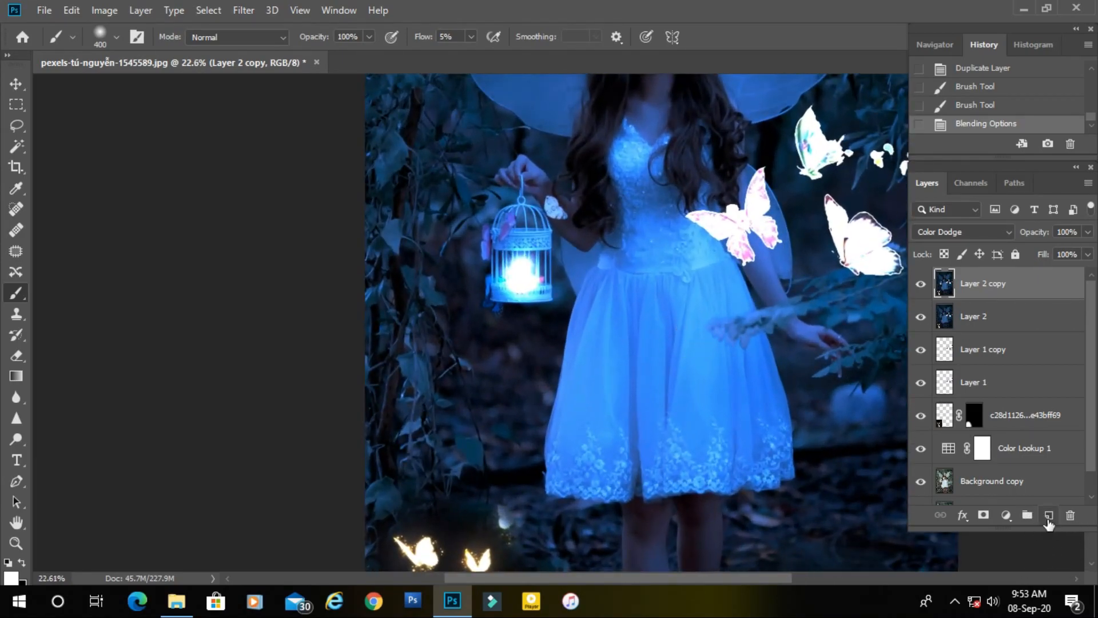
left_click(1049, 516)
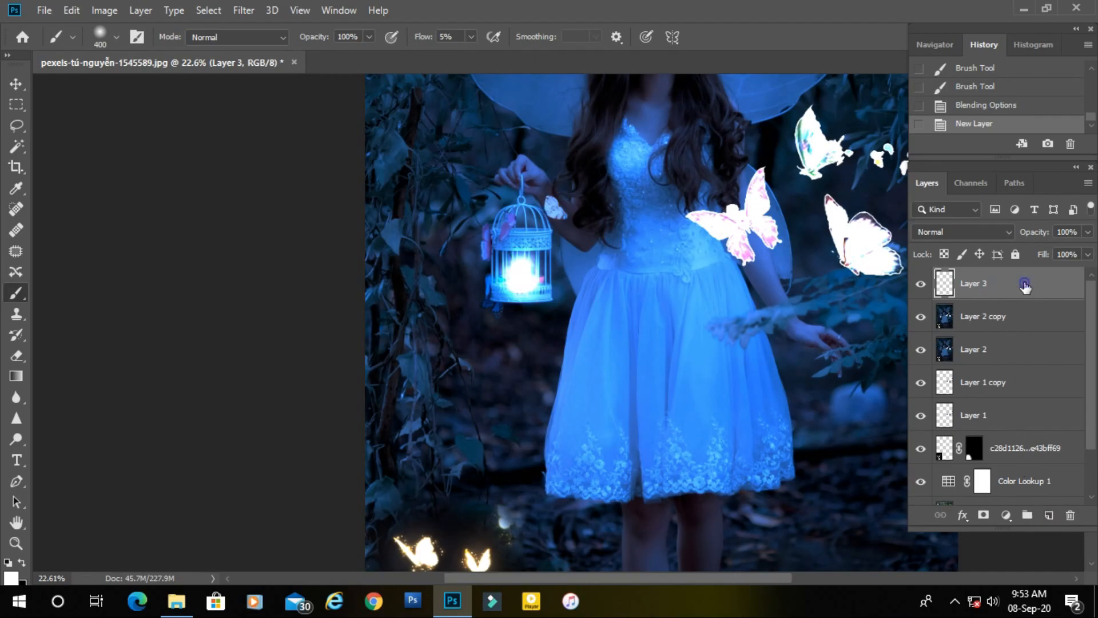
double_click(1026, 287)
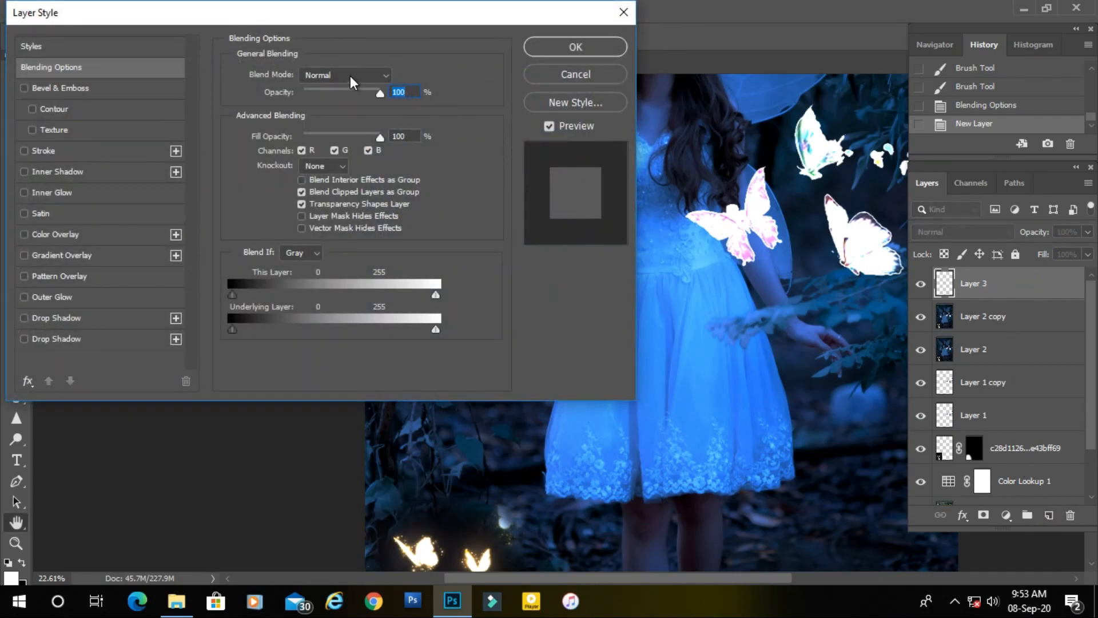
left_click(350, 76)
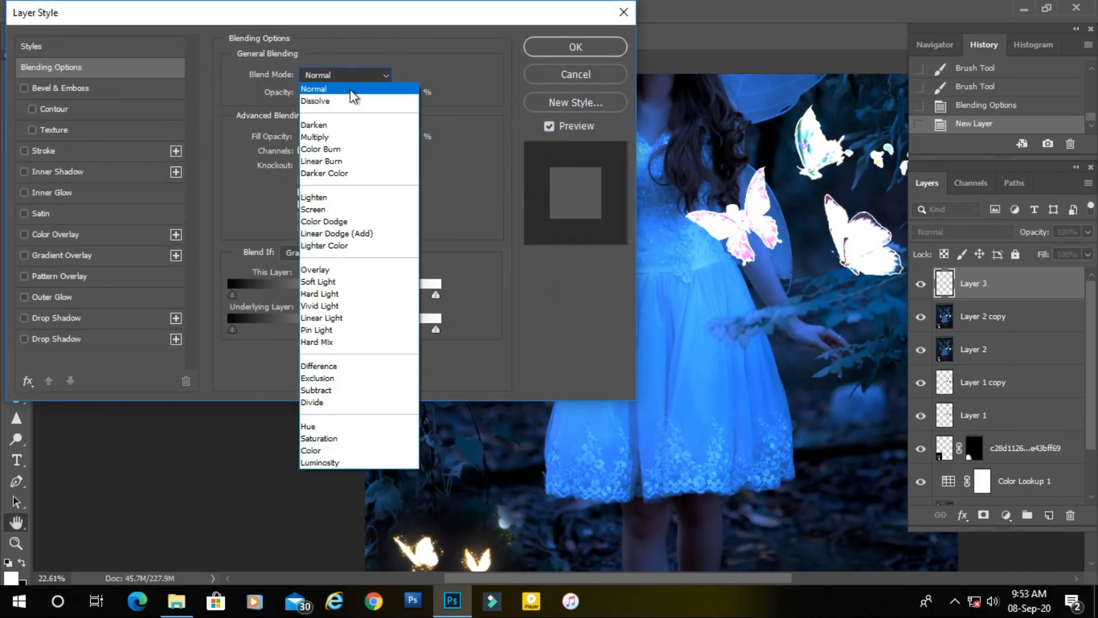
left_click(331, 222)
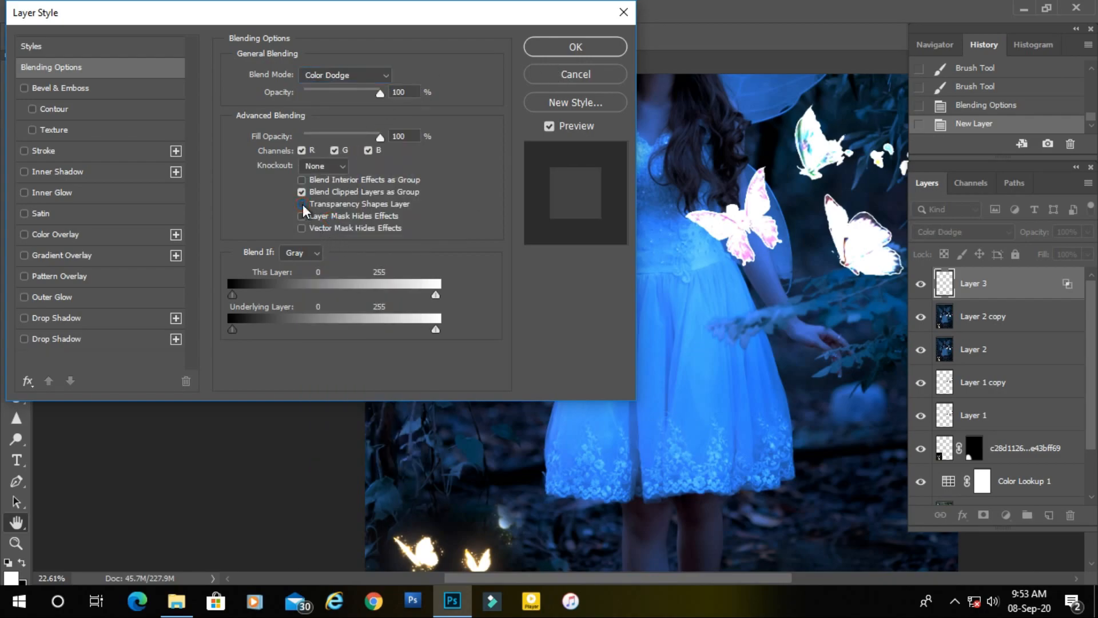
left_click(554, 49)
Paint soft white highlights over the dress's lace hem, the bodice and both wings with the Brush at size 400 and 5% flow.
scroll(606, 338, "down", 3)
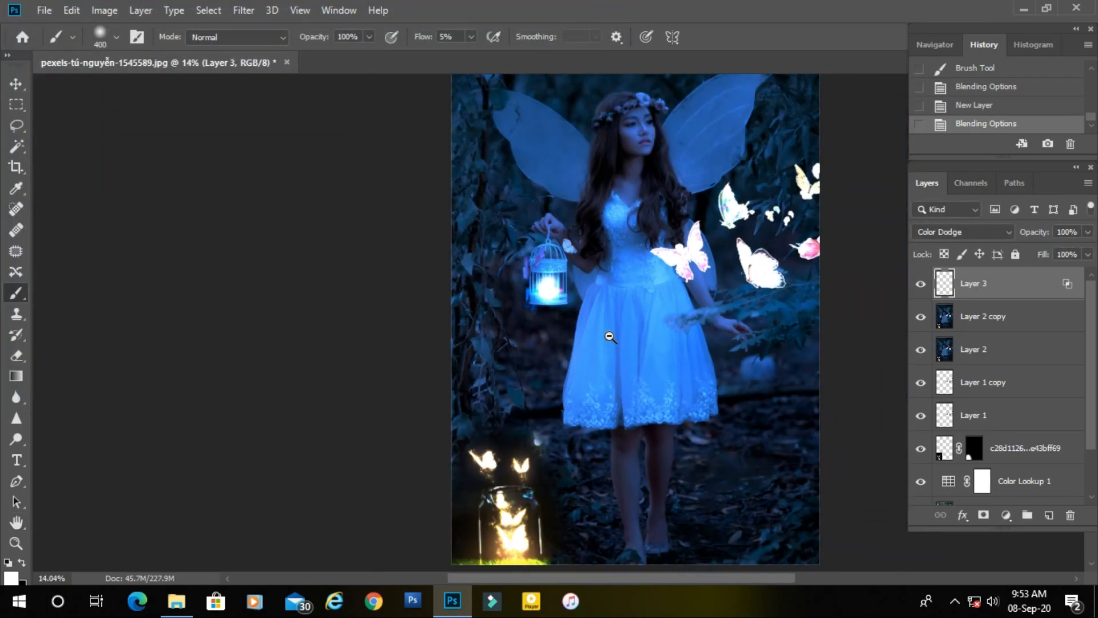
mouse_move(571, 355)
left_mouse_down()
mouse_move(538, 363)
mouse_move(573, 376)
mouse_move(666, 366)
mouse_move(527, 367)
left_mouse_up()
left_click_drag(591, 258, 554, 345)
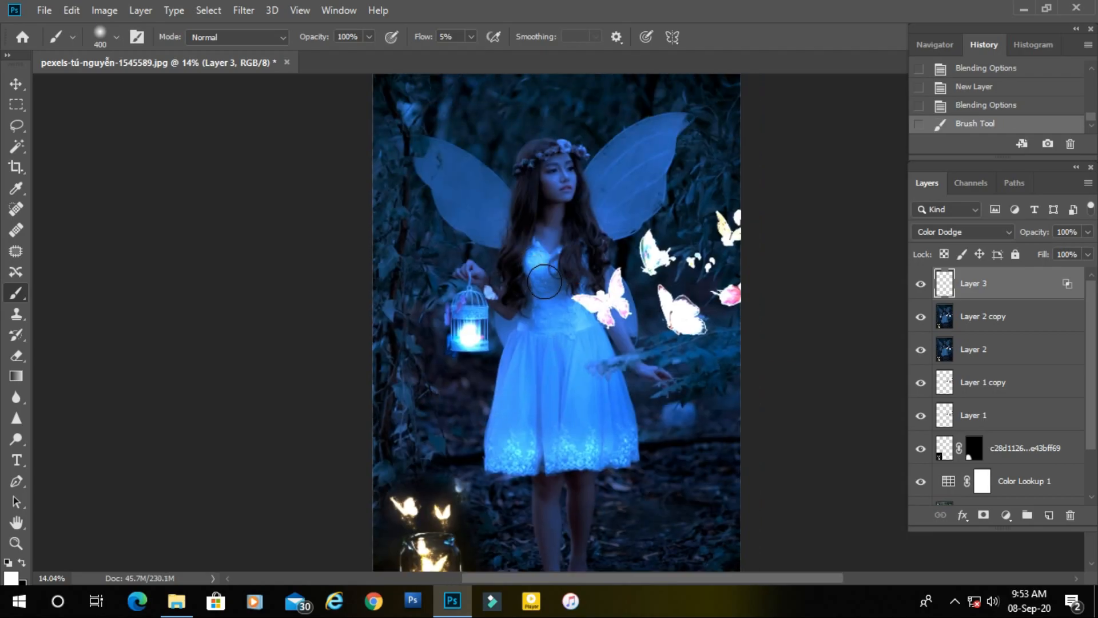
left_click_drag(557, 271, 541, 266)
mouse_move(494, 217)
left_mouse_down()
mouse_move(420, 157)
mouse_move(486, 177)
mouse_move(496, 207)
mouse_move(445, 169)
mouse_move(466, 230)
mouse_move(426, 157)
mouse_move(485, 183)
mouse_move(483, 209)
left_mouse_up()
mouse_move(641, 196)
left_mouse_down()
mouse_move(608, 209)
mouse_move(663, 130)
mouse_move(603, 196)
mouse_move(656, 136)
mouse_move(655, 160)
mouse_move(612, 210)
mouse_move(667, 196)
left_mouse_up()
left_click_drag(527, 338, 561, 288)
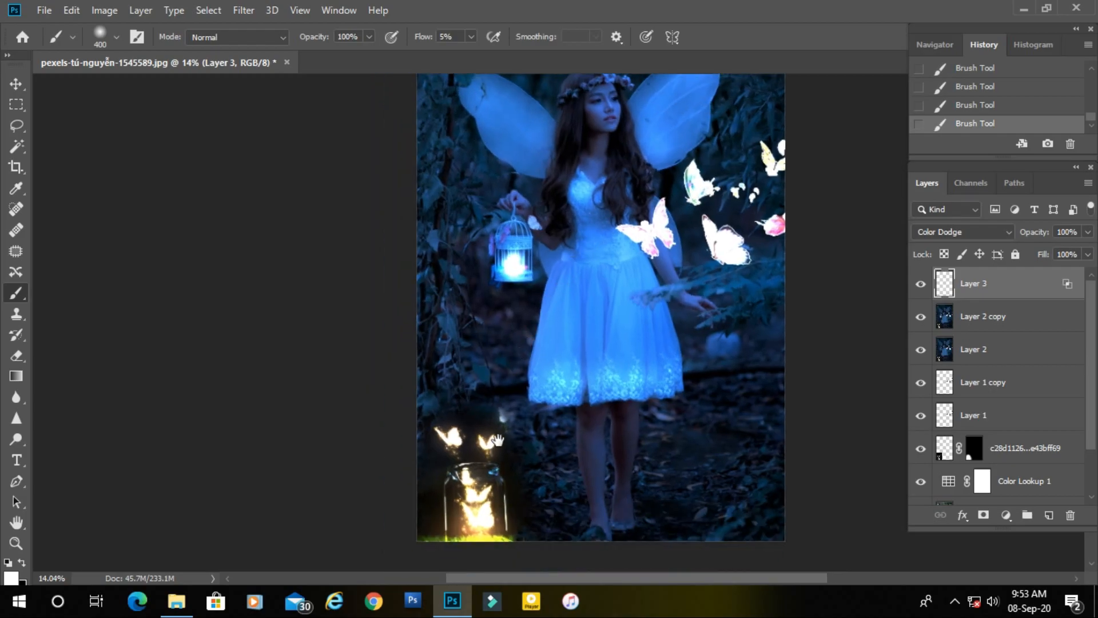
Undo the last brush stroke and brighten the foliage beside the birdcage with the Brush enlarged to 600.
scroll(507, 435, "down", 3)
key("ctrl+z")
key("bracketright")
key("bracketright")
key("bracketright")
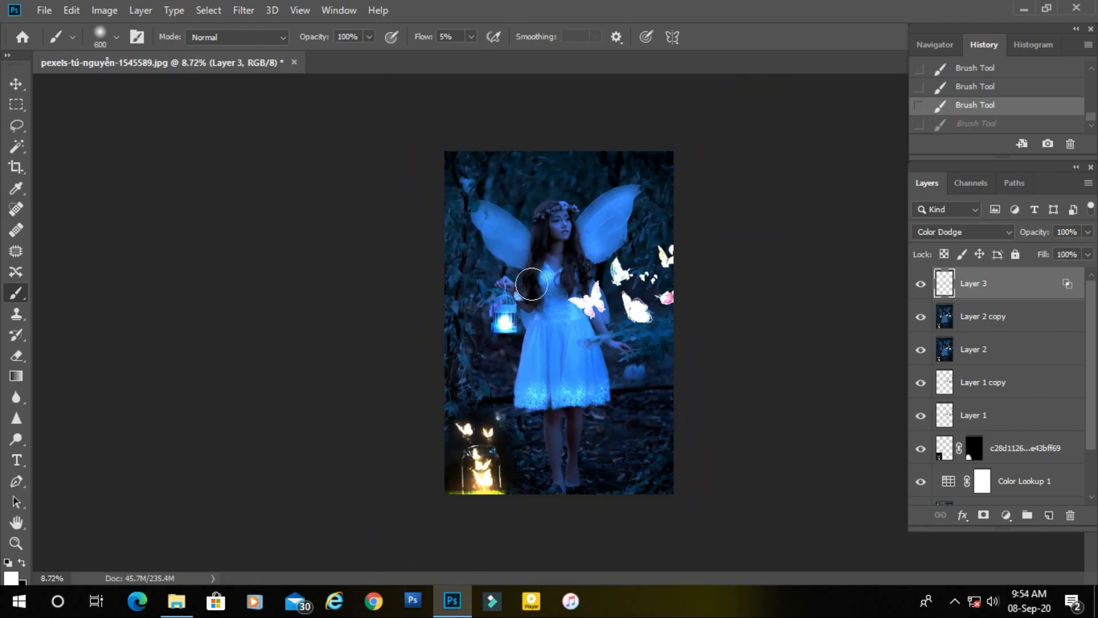
left_click_drag(459, 315, 462, 361)
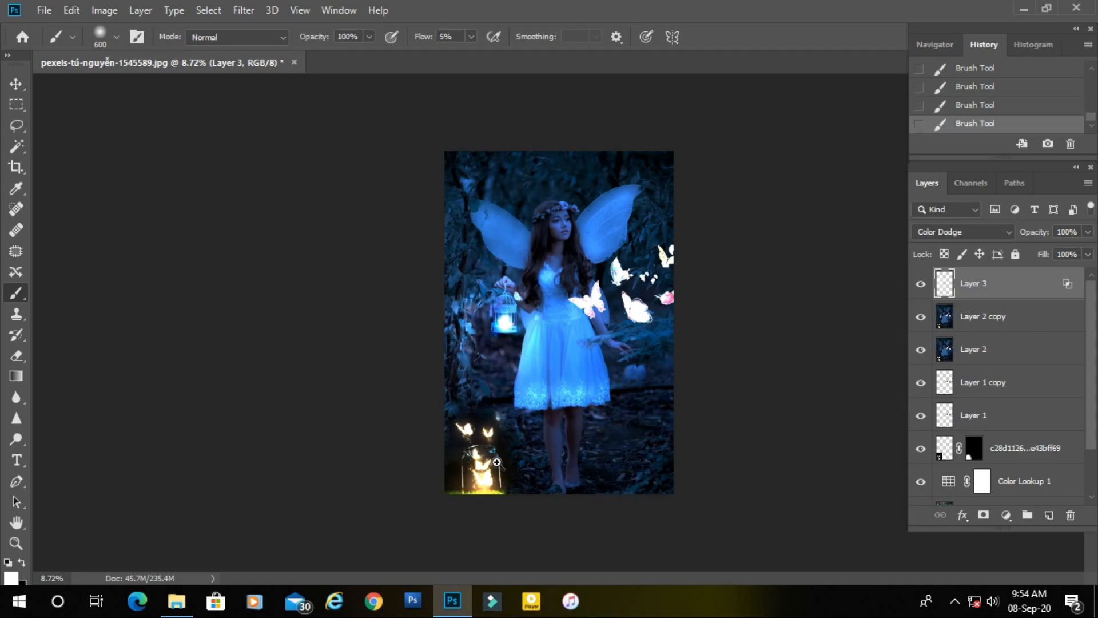
Undo the last brush stroke, brighten the glow over the butterfly jar with the Brush enlarged to 900, and reduce the brush size to 400.
key("ctrl+plus")
key("ctrl+plus")
mouse_move(502, 430)
left_mouse_down()
mouse_move(532, 245)
mouse_move(556, 179)
left_mouse_up()
key("ctrl+z")
key("bracketright")
key("bracketright")
key("bracketright")
key("bracketright")
left_click_drag(465, 367, 469, 359)
key("bracketleft")
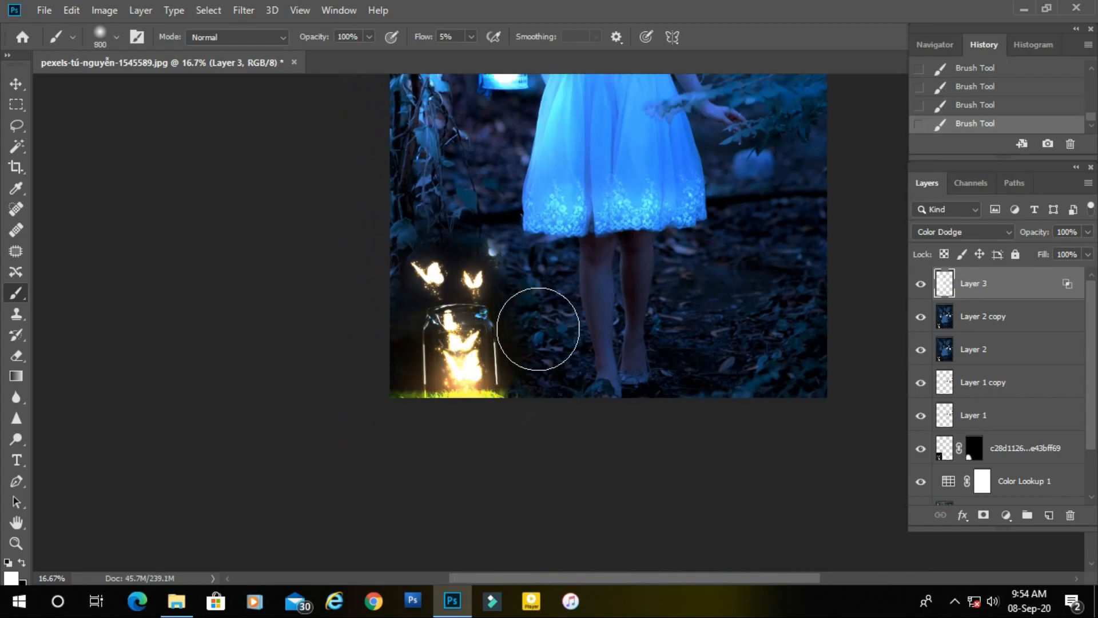
key("bracketleft")
key("bracketleft")
key("bracketleft")
key("bracketleft")
key("bracketleft")
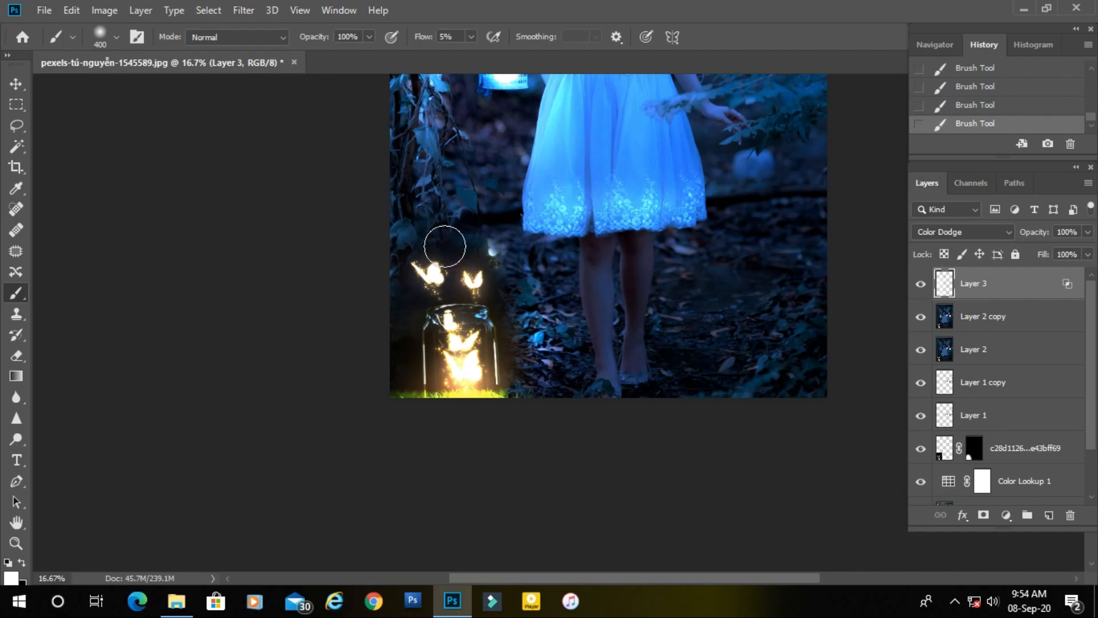
Brighten the undergrowth on the ground on both sides of the girl's feet with the Brush at size 900.
left_click_drag(529, 300, 348, 335)
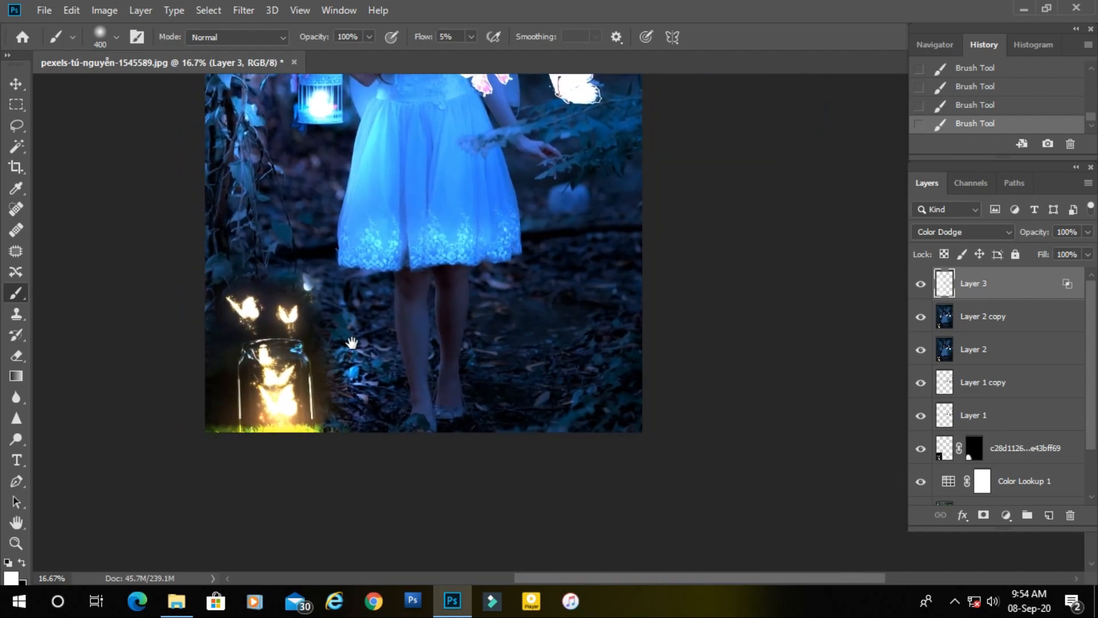
key("bracketright")
key("bracketright")
key("bracketright")
key("bracketright")
key("bracketright")
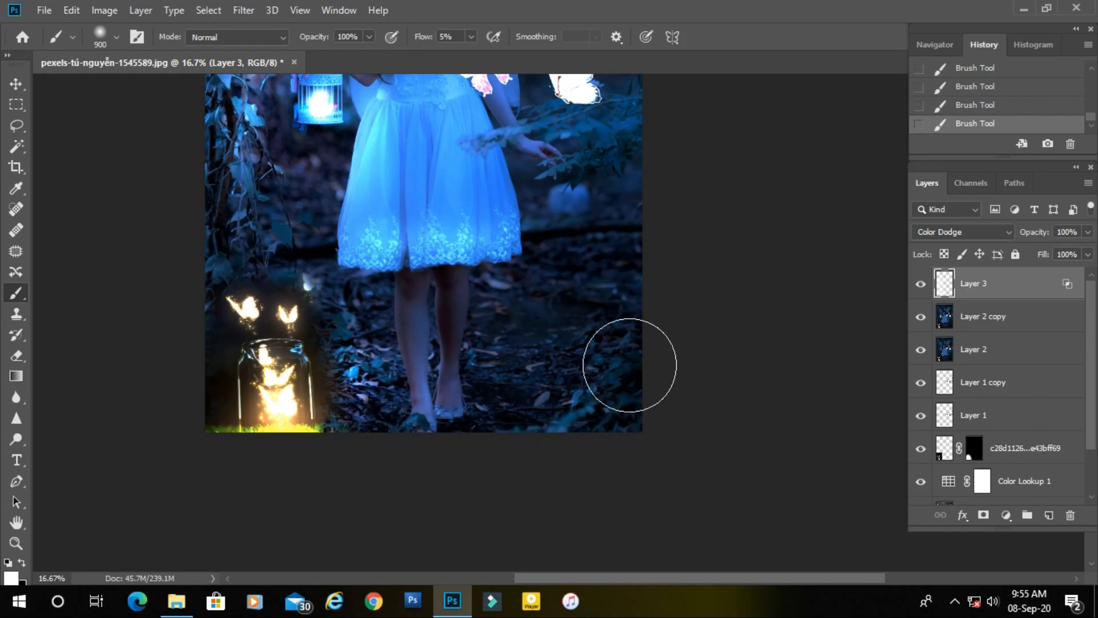
left_click_drag(621, 372, 378, 383)
Add soft highlights to the ground between the jar and the girl's legs with the Brush reduced to 500.
key("bracketleft")
key("bracketleft")
key("bracketleft")
key("bracketleft")
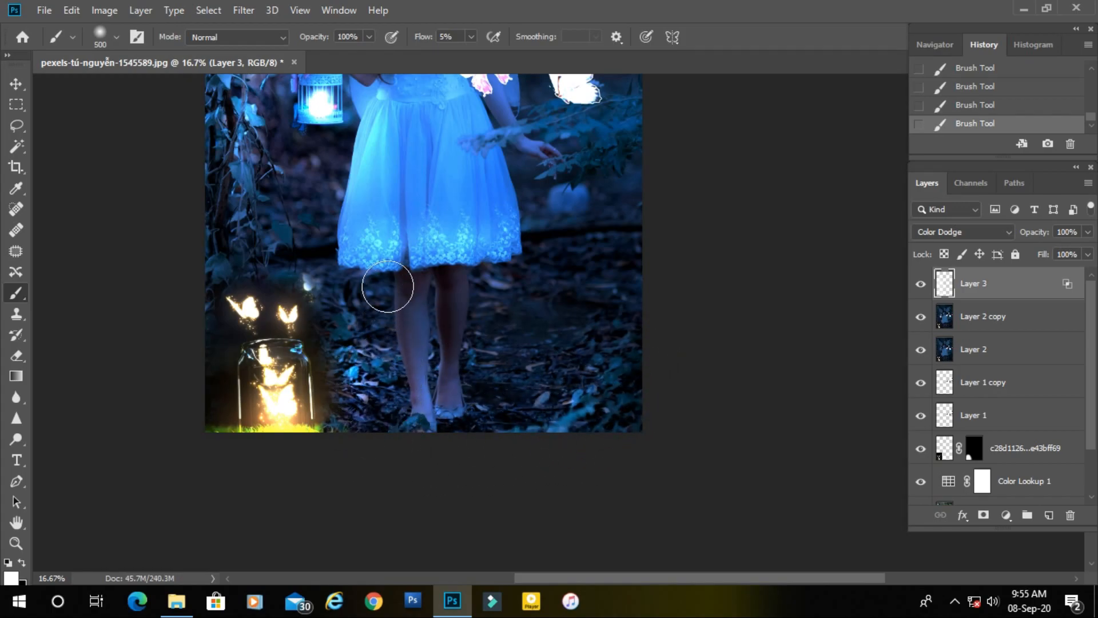
mouse_move(392, 293)
left_mouse_down()
mouse_move(410, 363)
mouse_move(387, 307)
mouse_move(375, 331)
mouse_move(379, 381)
left_mouse_up()
key("space")
mouse_move(337, 347)
left_mouse_down()
mouse_move(422, 383)
mouse_move(690, 382)
left_mouse_up()
key("space")
scroll(690, 382, "down", 3)
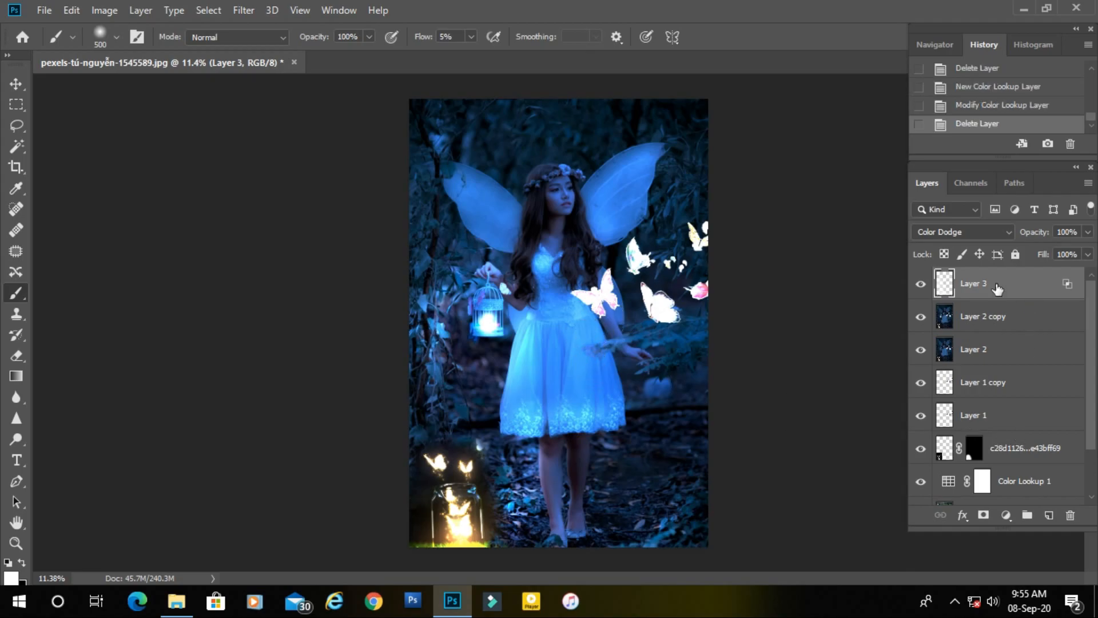
Merge all layers from Layer 3 down to Background copy and toggle the merged layer's visibility to compare with the original photo.
scroll(1000, 293, "down", 2)
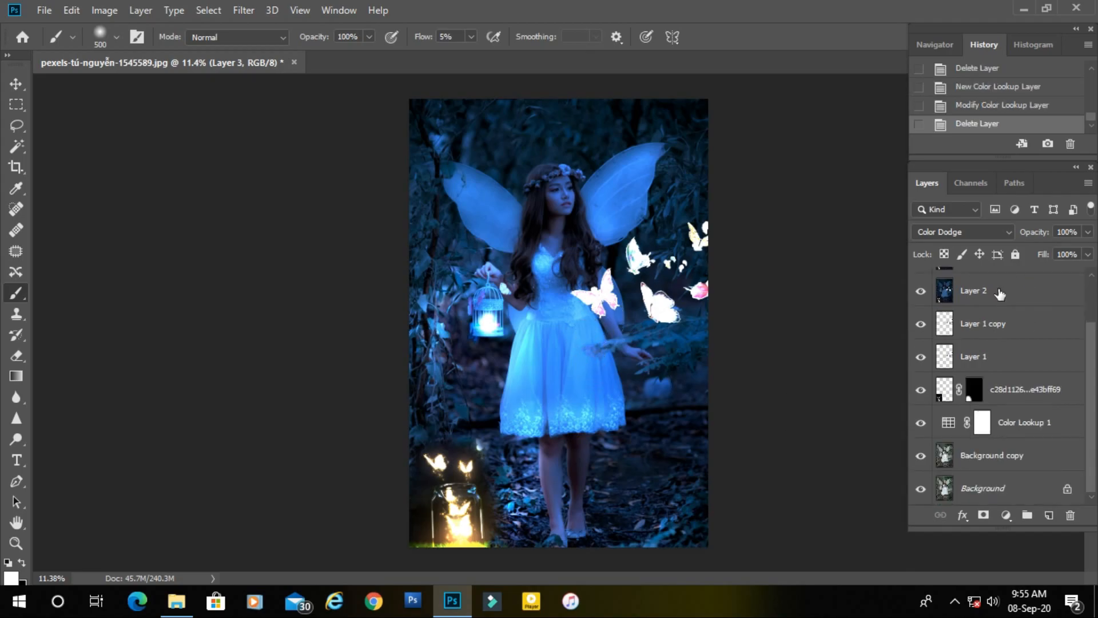
left_click(1045, 456, "shift")
key("ctrl+e")
left_click(921, 284)
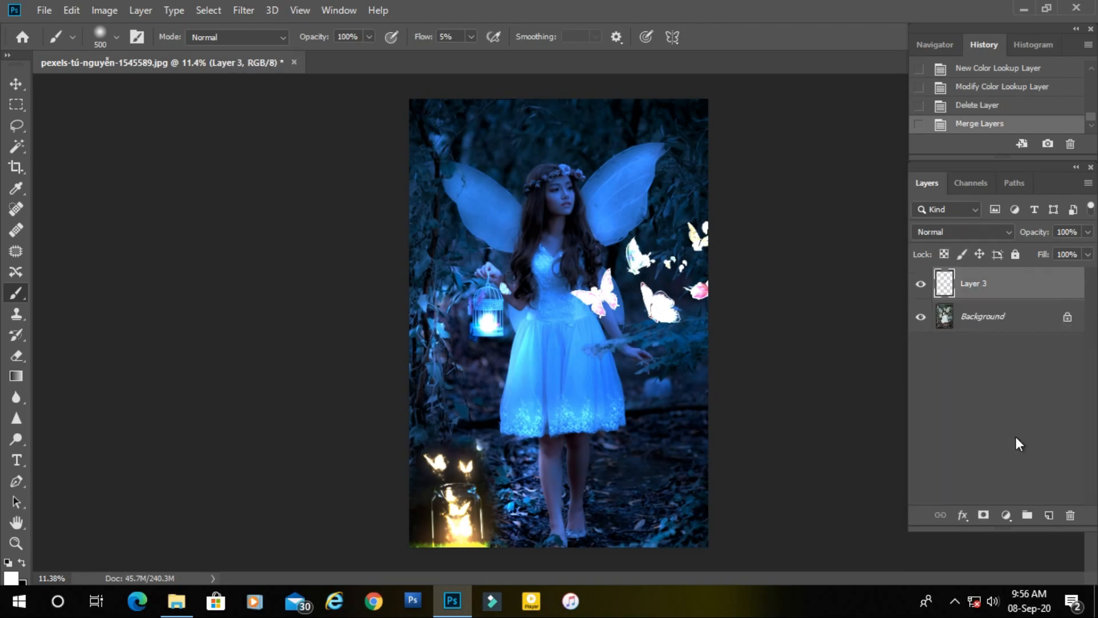
left_click(922, 284)
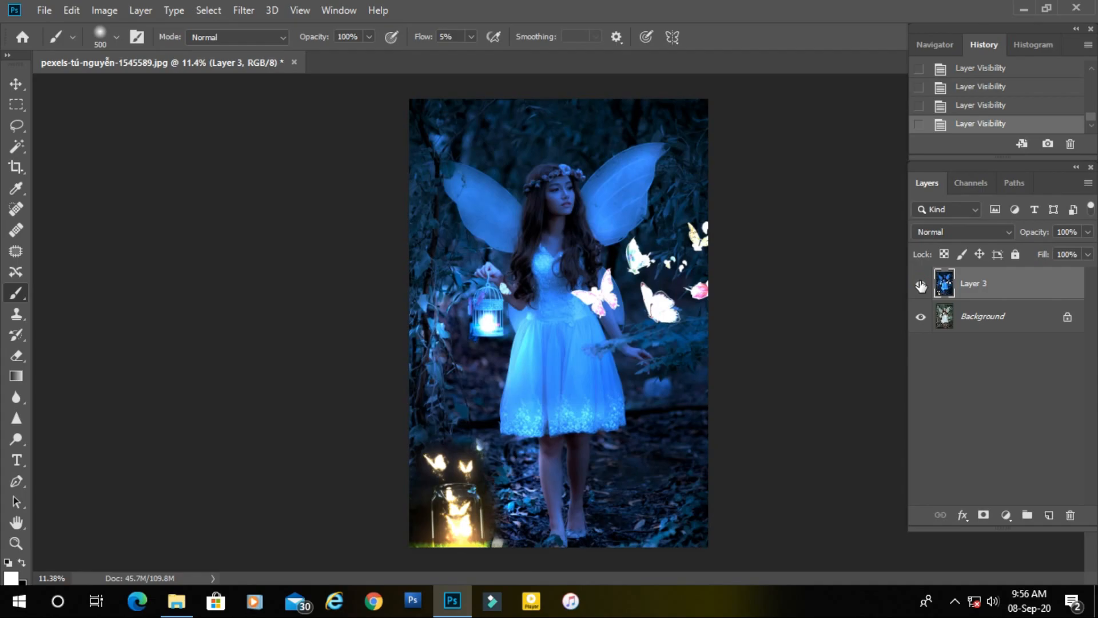